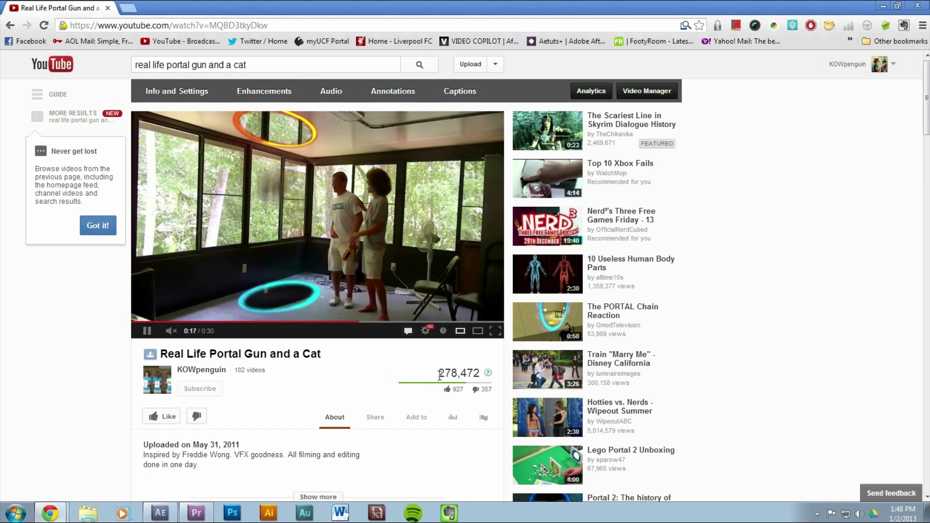
# Look through the description and comments of the "Real Life Portal Gun and a Cat" video and replay it from an earlier point.
pyautogui.scroll(-2, 395, 378)
pyautogui.scroll(2, 394, 378)
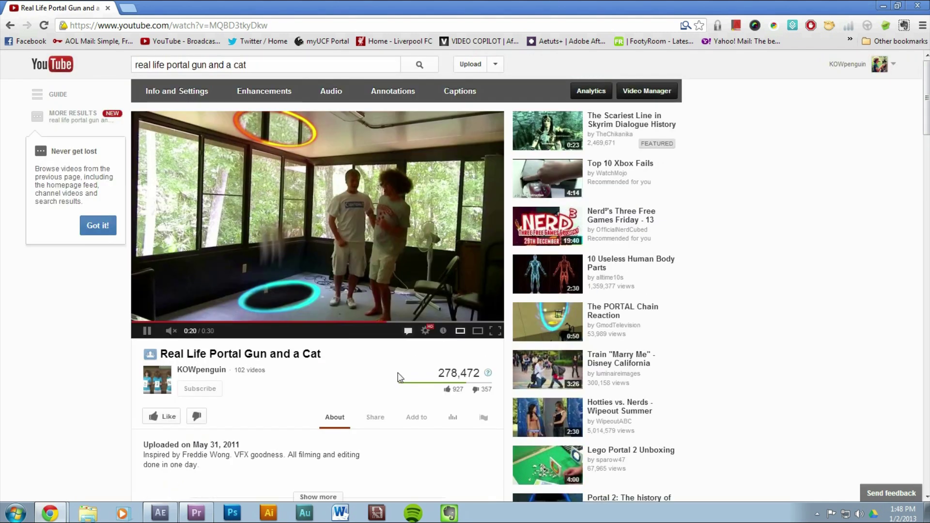
pyautogui.scroll(-1, 350, 435)
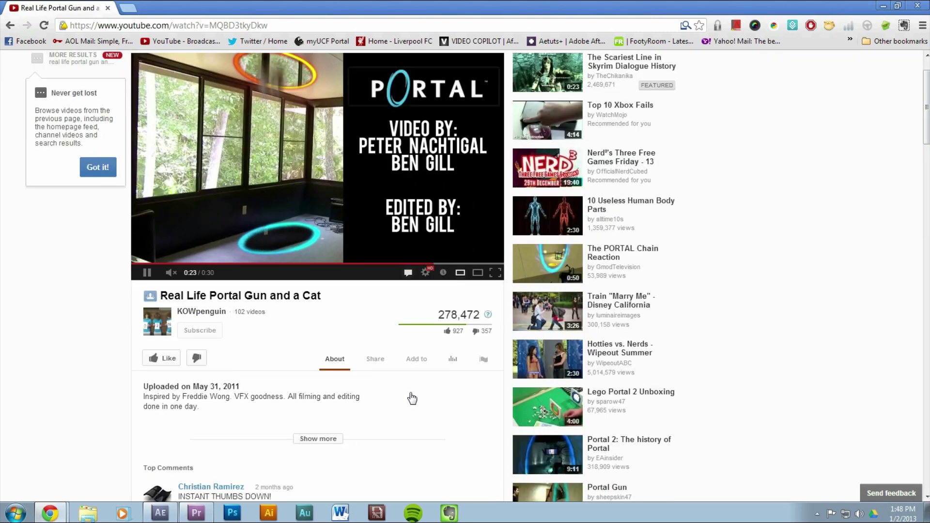
pyautogui.scroll(-2, 389, 395)
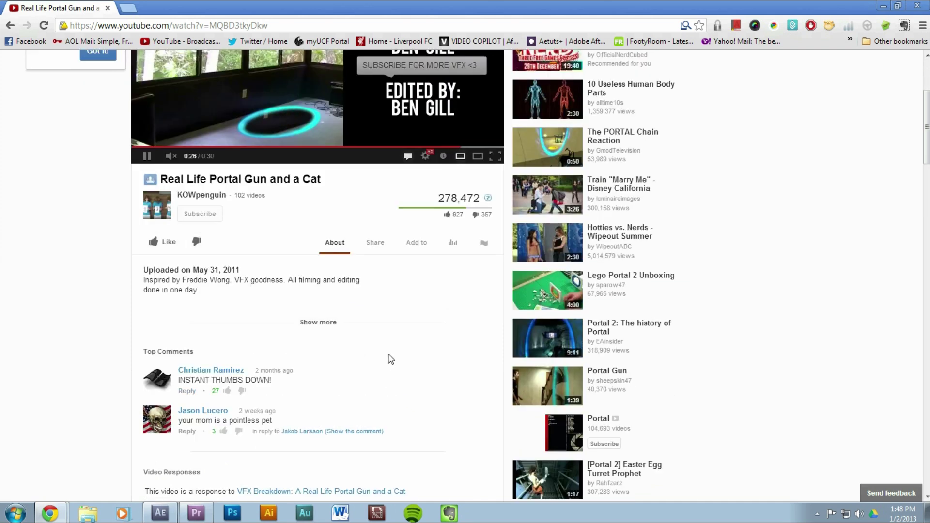
pyautogui.scroll(-2, 429, 382)
pyautogui.scroll(5, 416, 383)
pyautogui.scroll(-20, 362, 380)
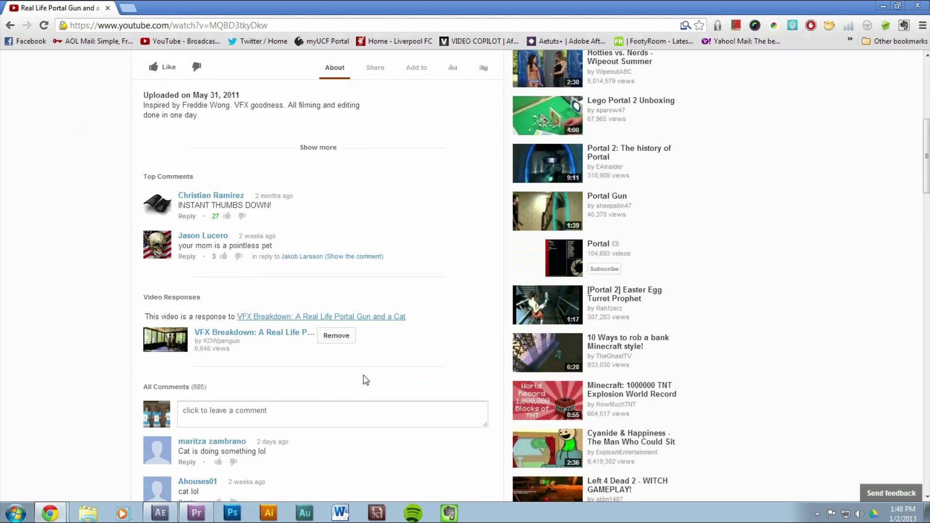
pyautogui.scroll(-5, 364, 374)
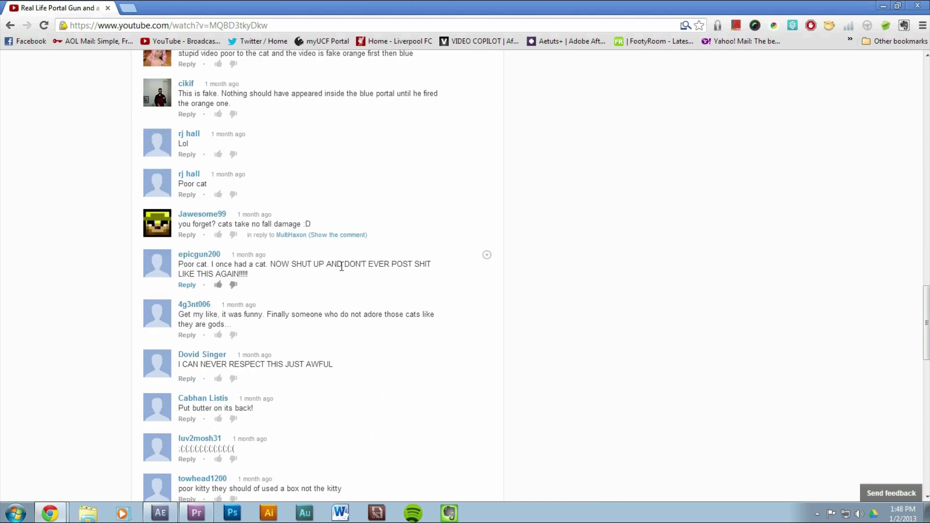
pyautogui.moveTo(277, 265); pyautogui.dragTo(259, 284)
pyautogui.scroll(-11, 319, 313)
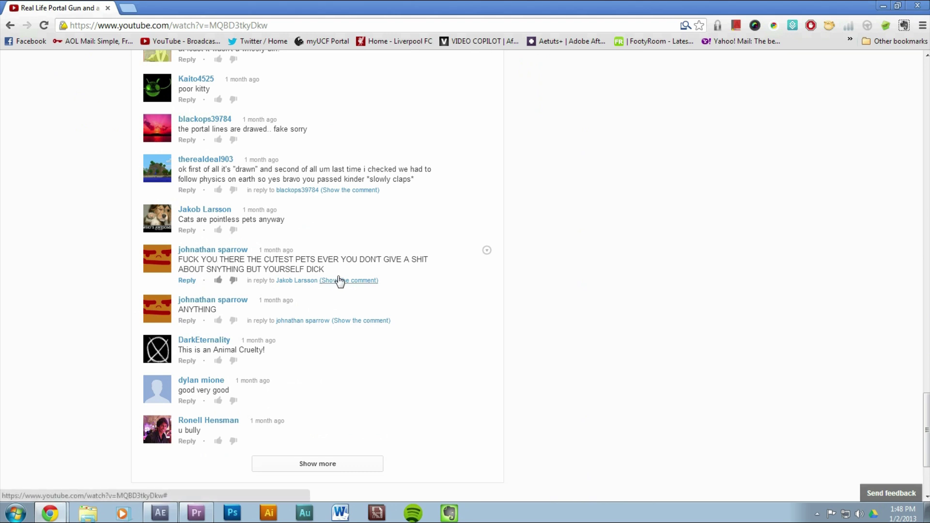
pyautogui.scroll(20, 339, 278)
pyautogui.scroll(12, 360, 323)
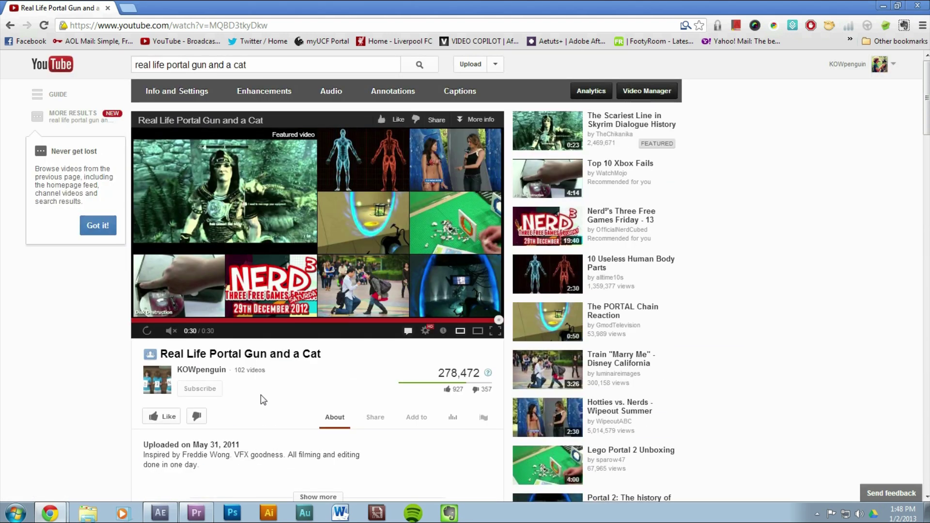
pyautogui.click(219, 320)
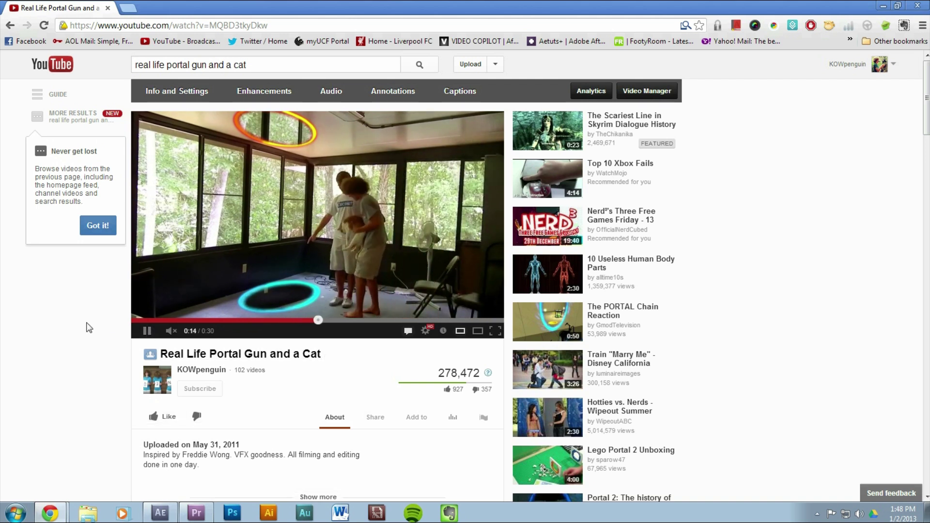
# Switch to After Effects and inspect the Main Footage, CATE PLATE, CATE PLATE 2 and RED PORTAL layers of the FINAL composition around frame 147.
pyautogui.click(162, 514)
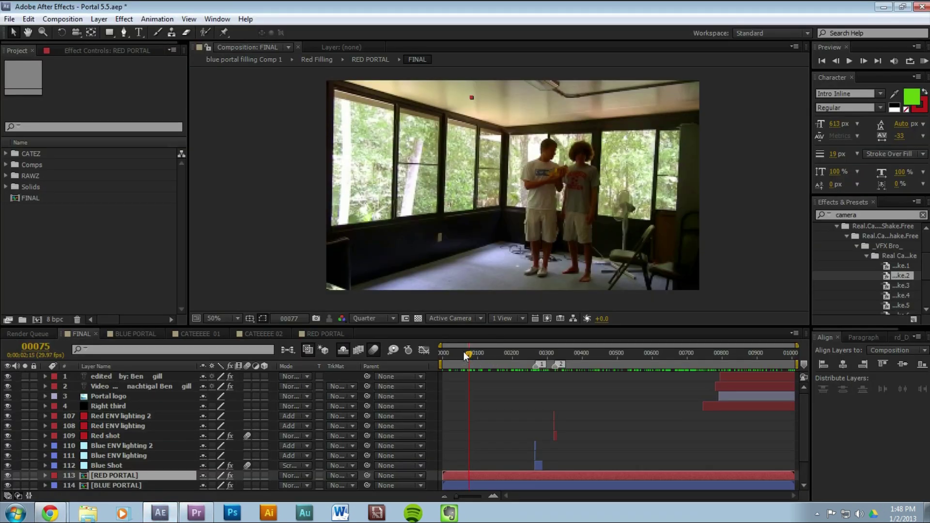
pyautogui.moveTo(473, 350); pyautogui.dragTo(494, 359)
pyautogui.scroll(-1, 479, 418)
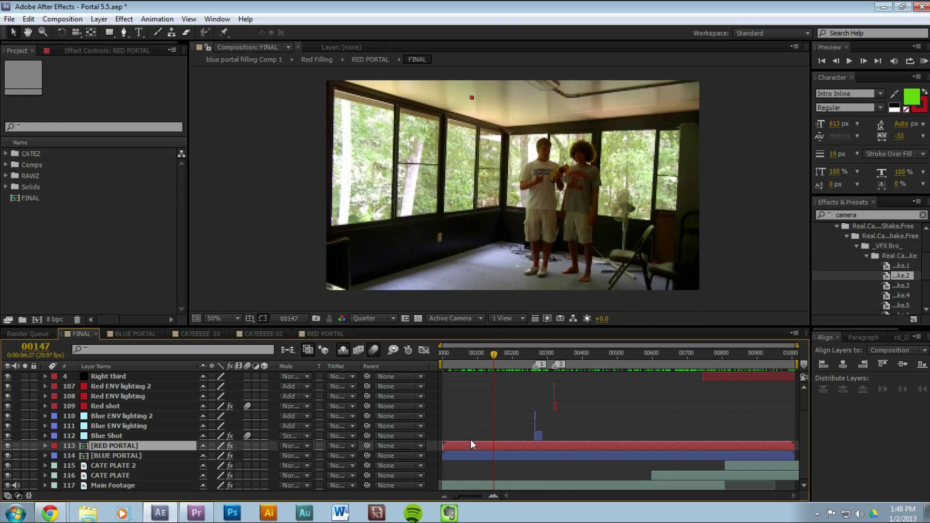
pyautogui.click(147, 486)
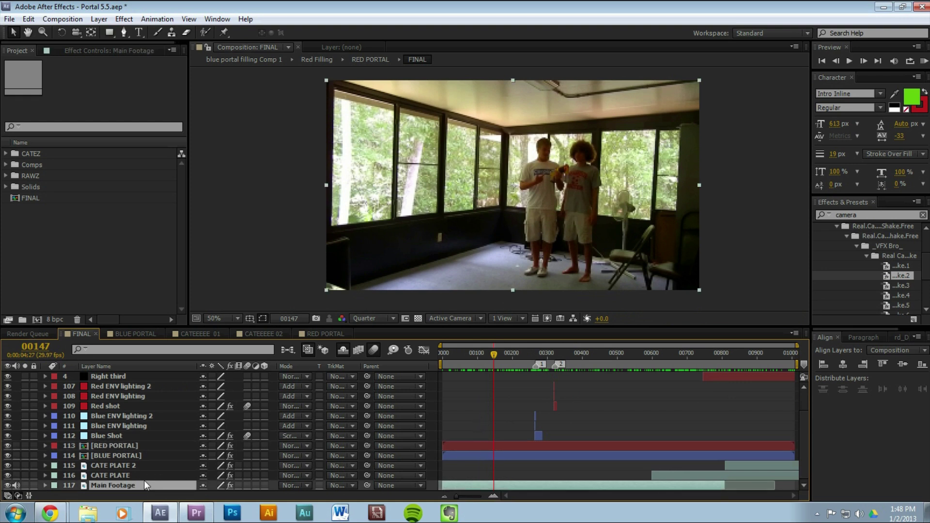
pyautogui.click(144, 474)
pyautogui.click(147, 466)
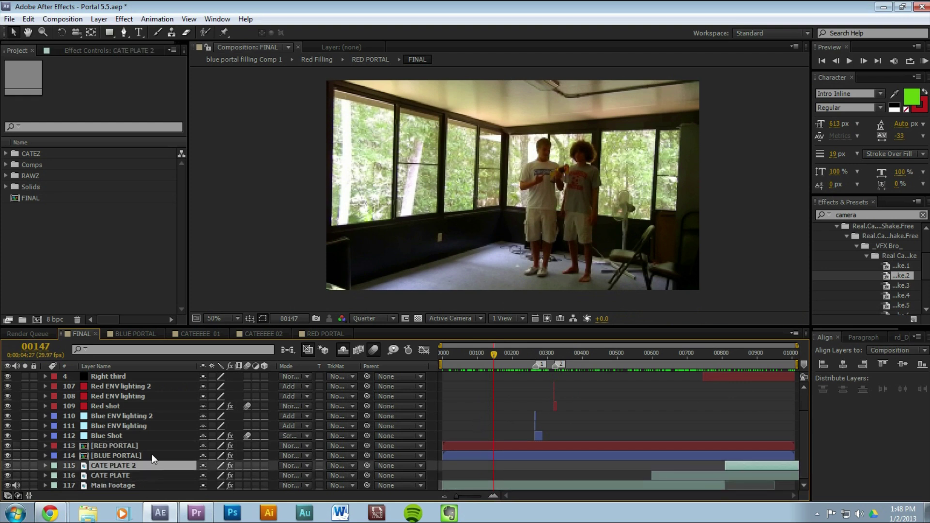
pyautogui.click(151, 446)
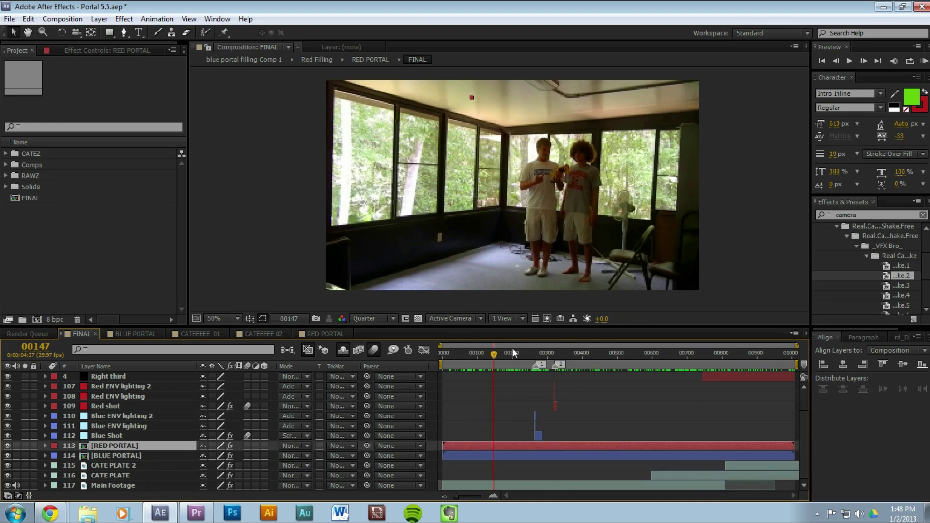
# View the blue portal opening at frame 284 of FINAL and the end credits at frame 867.
pyautogui.click(541, 352)
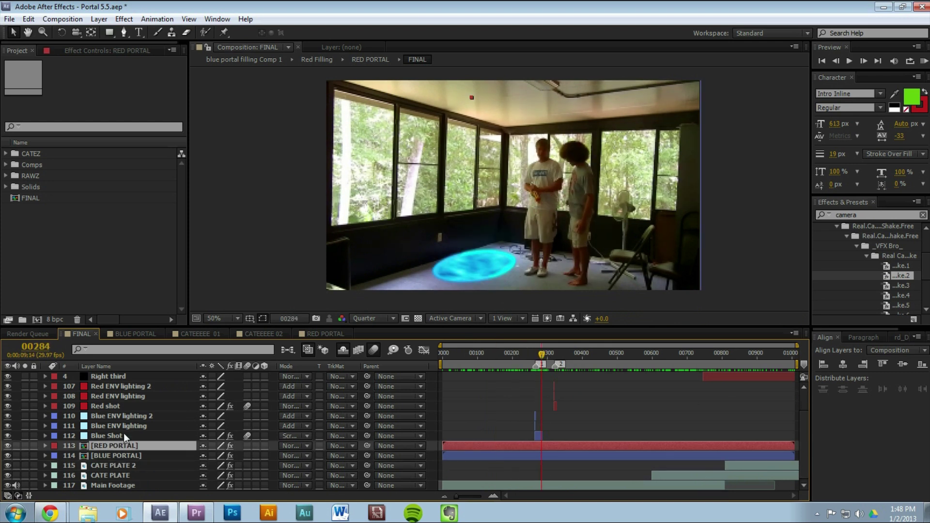
pyautogui.scroll(1, 126, 429)
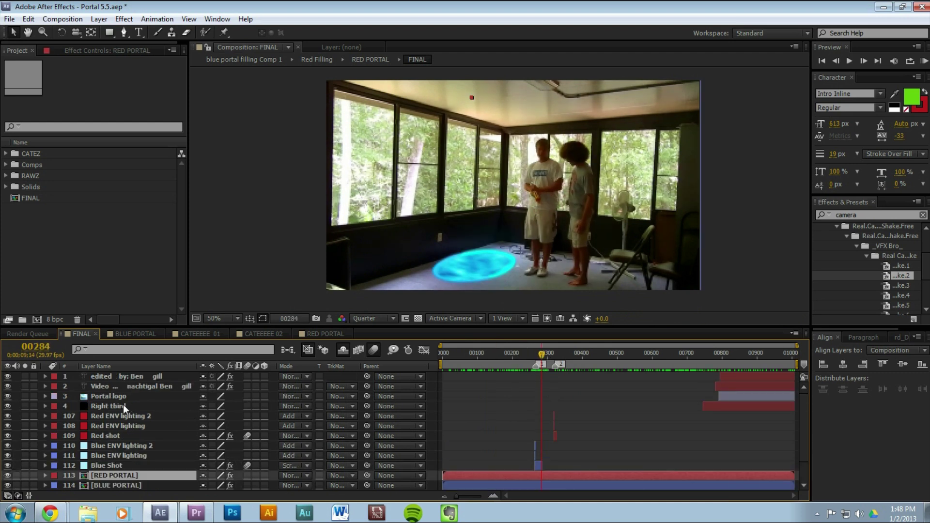
pyautogui.moveTo(717, 354); pyautogui.dragTo(744, 356)
pyautogui.scroll(-1, 170, 397)
pyautogui.scroll(1, 170, 417)
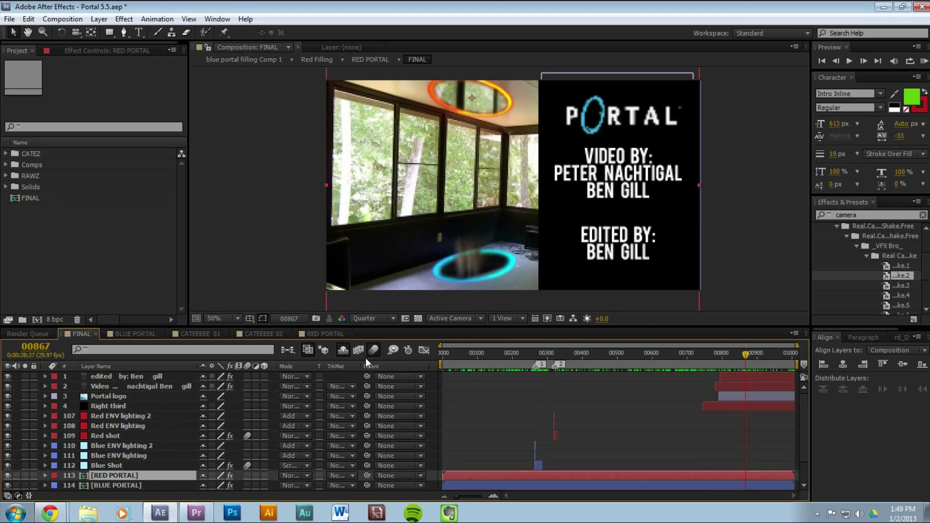
# Show the shy layers in the FINAL timeline and examine the stack of duplicated cat precomps, CATEEEEE 01 to 07.
pyautogui.click(343, 350)
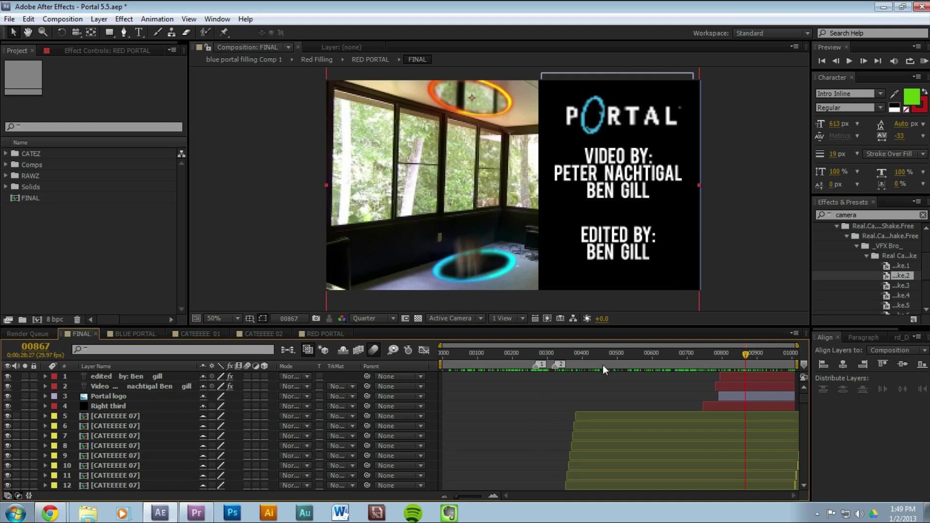
pyautogui.scroll(-15, 614, 401)
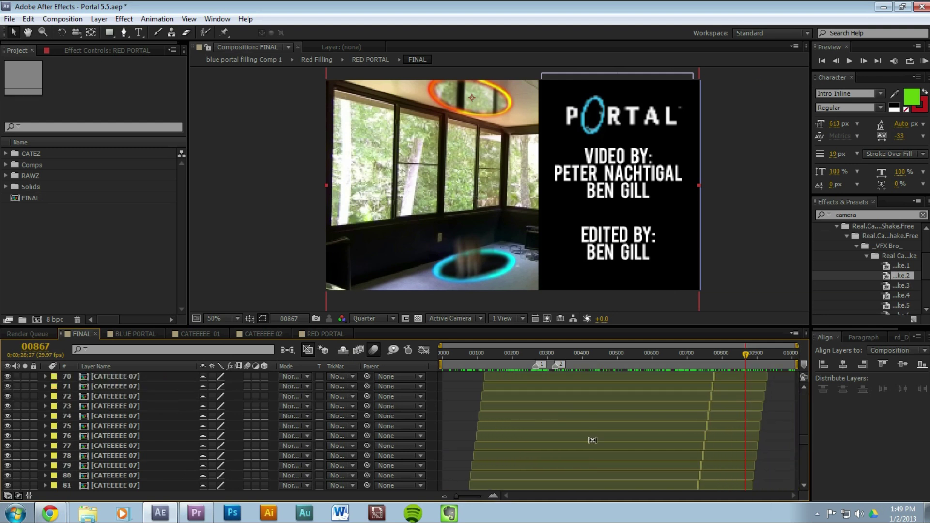
pyautogui.scroll(-7, 592, 439)
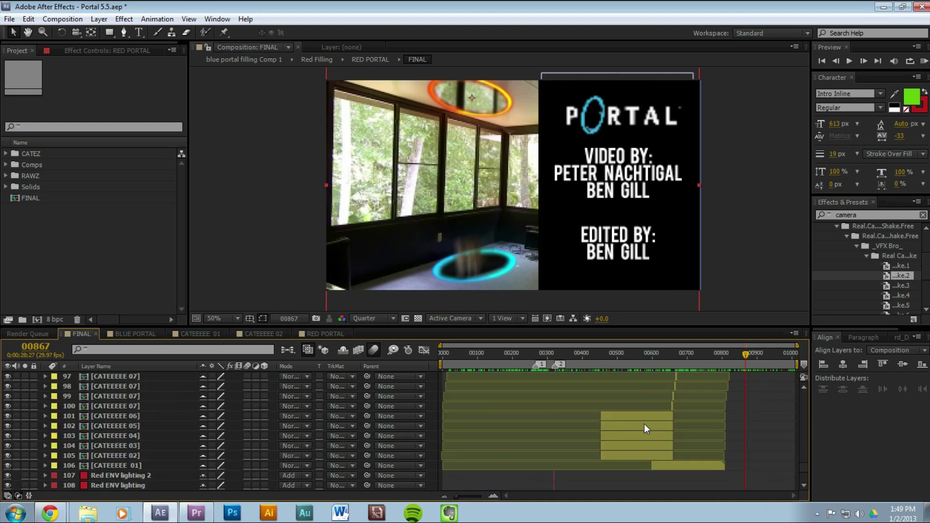
pyautogui.scroll(-5, 593, 422)
pyautogui.scroll(5, 597, 420)
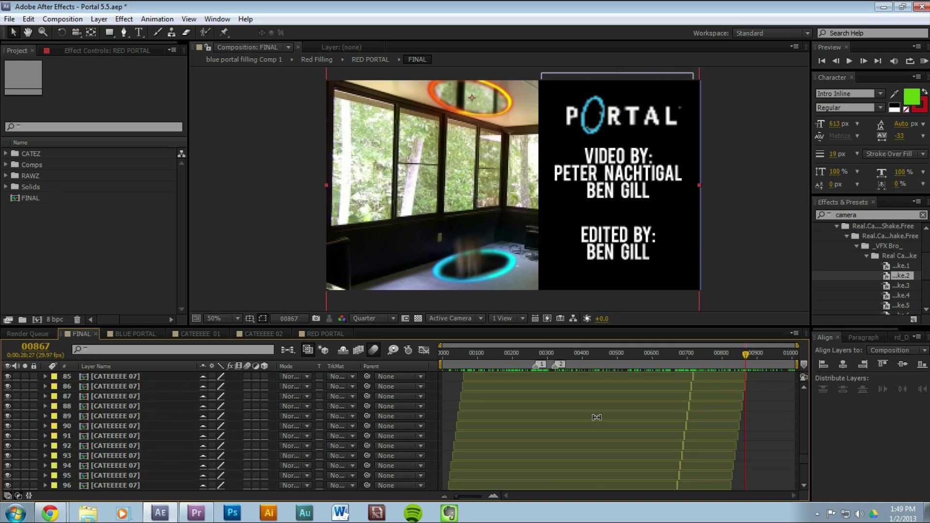
pyautogui.scroll(-5, 597, 420)
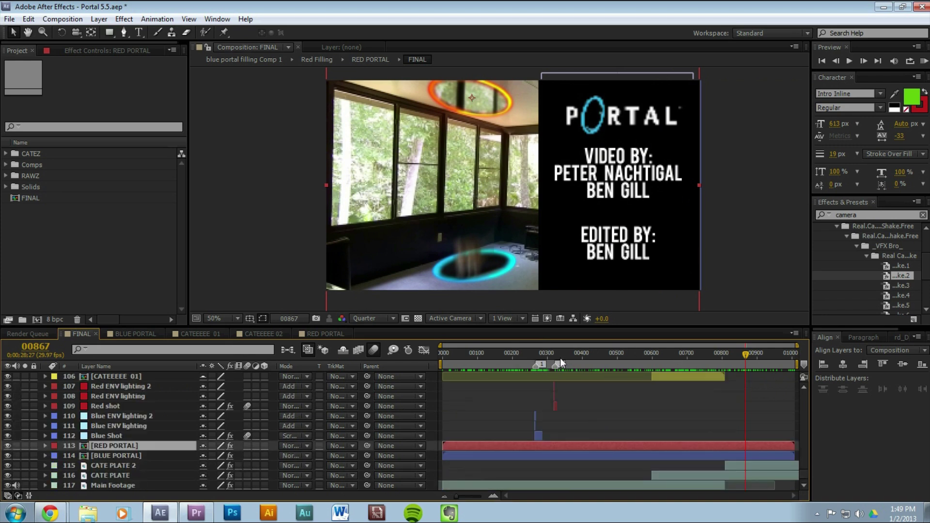
# Solo the Main Footage layer, view the raw shot up to frame 597, and turn its solo off.
pyautogui.click(24, 485)
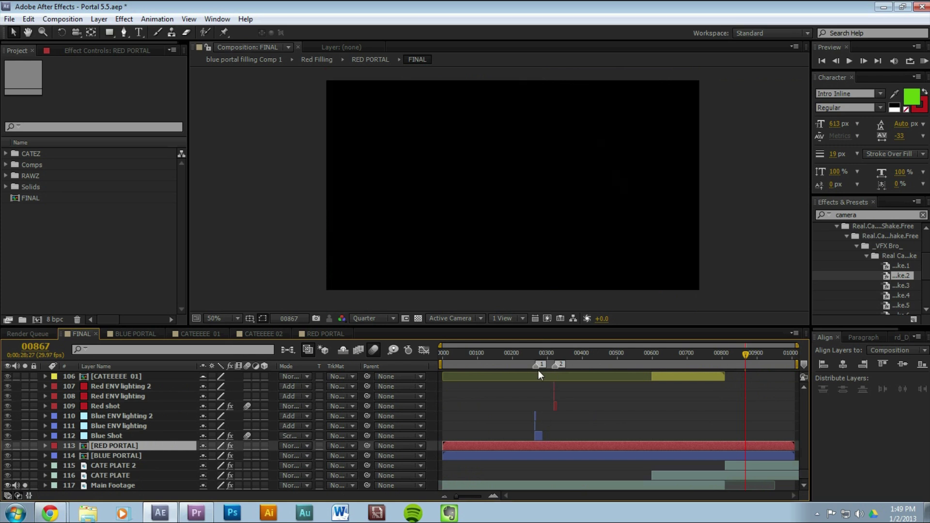
pyautogui.moveTo(538, 370); pyautogui.dragTo(651, 402)
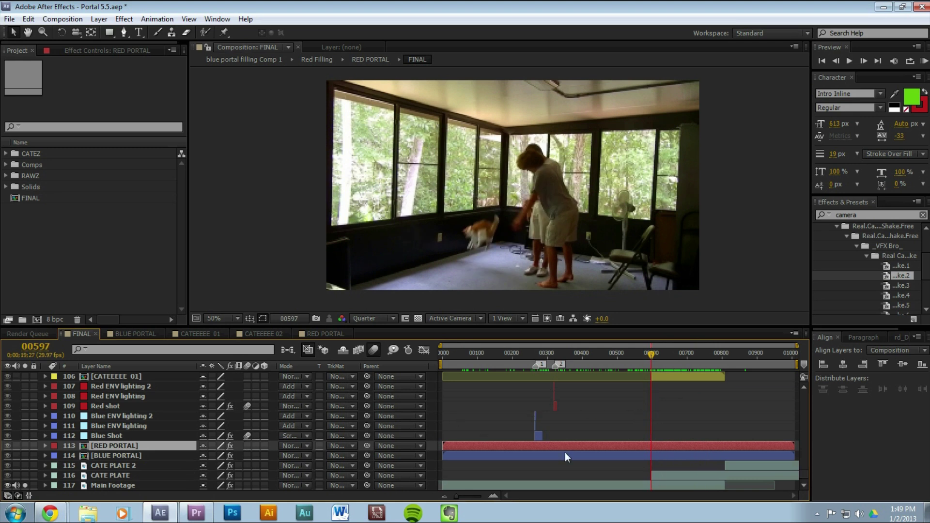
pyautogui.click(27, 486)
# At frame 599, view CATE PLATE soloed and toggle Main Footage's solo to compare the masked plate with the combined shot.
pyautogui.click(650, 355)
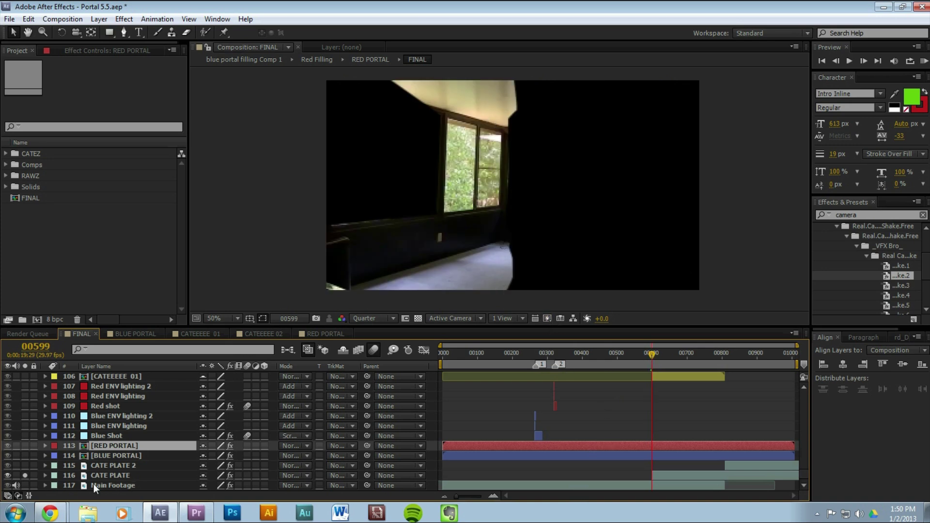
pyautogui.click(23, 485)
pyautogui.click(22, 485)
pyautogui.click(22, 485)
pyautogui.click(23, 485)
pyautogui.click(22, 485)
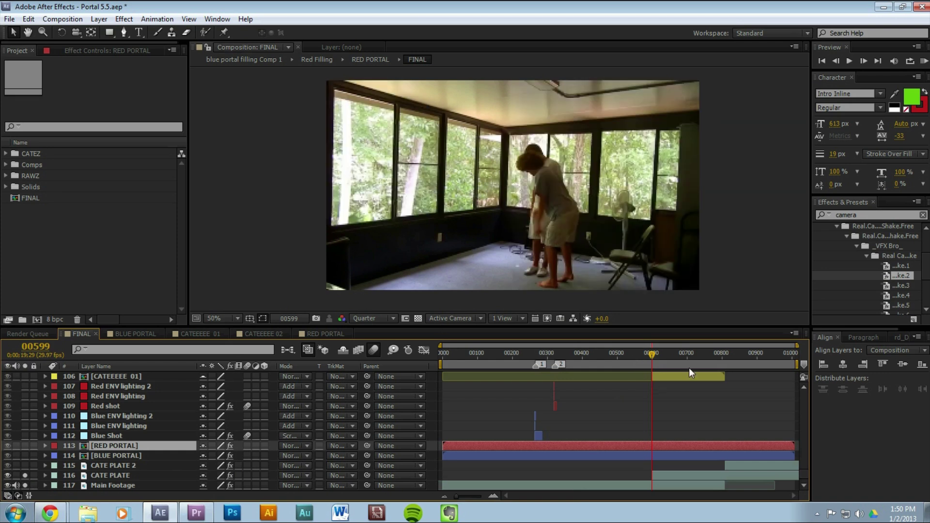
# View CATE PLATE 2 soloed with the other footage layers from frame 802 to 844, and turn off all three solos.
pyautogui.moveTo(655, 354); pyautogui.dragTo(723, 373)
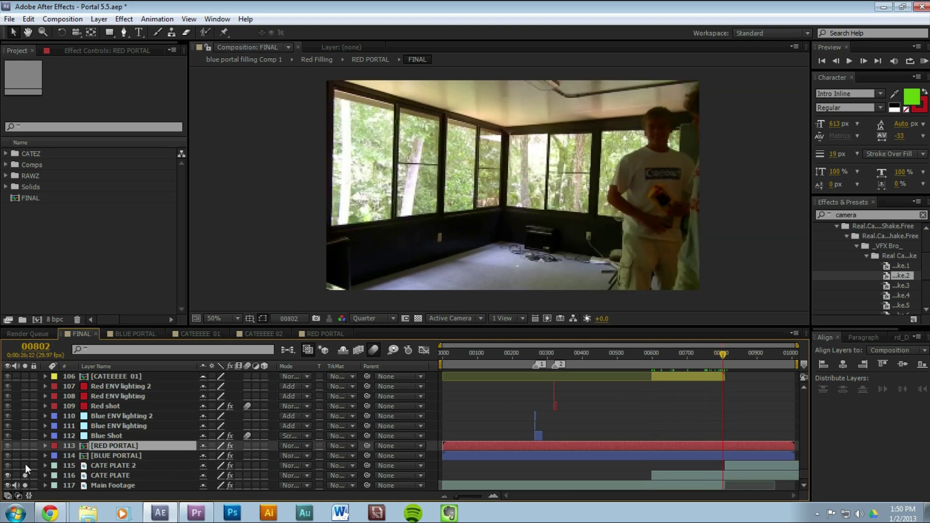
pyautogui.click(26, 466)
pyautogui.moveTo(731, 353)
pyautogui.mouseDown()
pyautogui.moveTo(748, 353)
pyautogui.moveTo(720, 362)
pyautogui.moveTo(752, 365)
pyautogui.moveTo(737, 363)
pyautogui.mouseUp()
pyautogui.moveTo(24, 466); pyautogui.dragTo(25, 486)
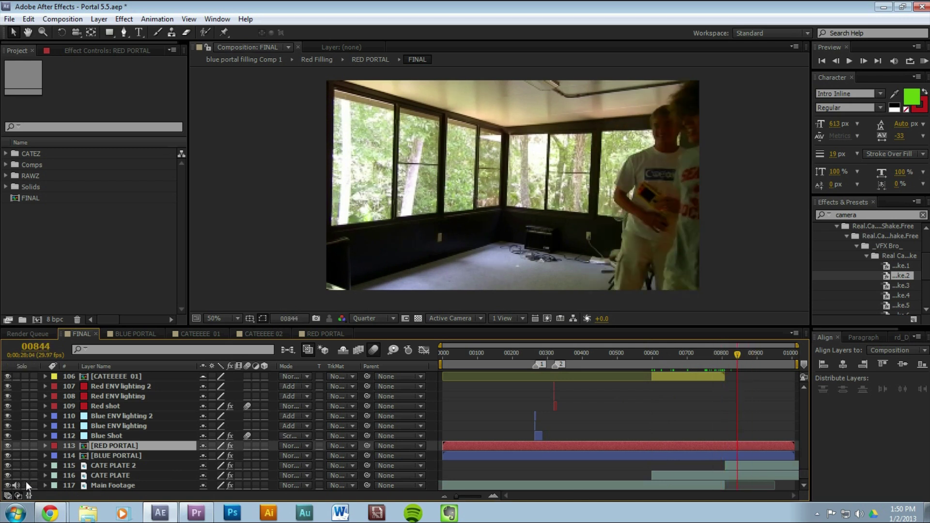
# Go to frame 630 in FINAL and open the BLUE PORTAL precomp.
pyautogui.moveTo(738, 354); pyautogui.dragTo(663, 385)
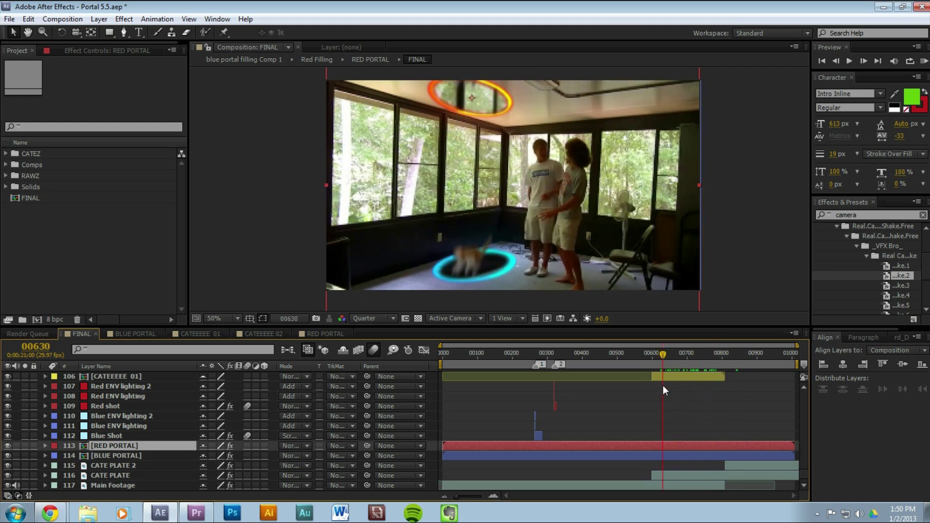
pyautogui.scroll(2, 132, 437)
pyautogui.scroll(-2, 135, 434)
pyautogui.click(123, 456)
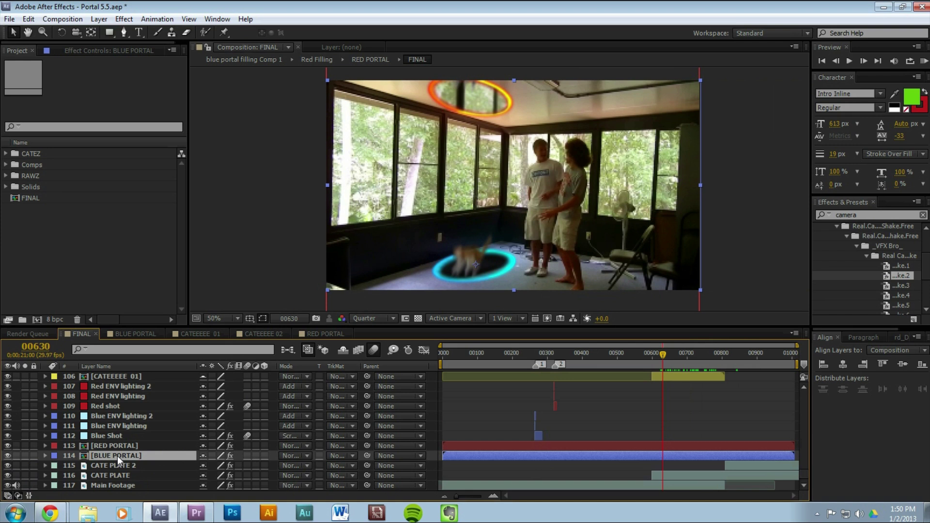
pyautogui.doubleClick(117, 456)
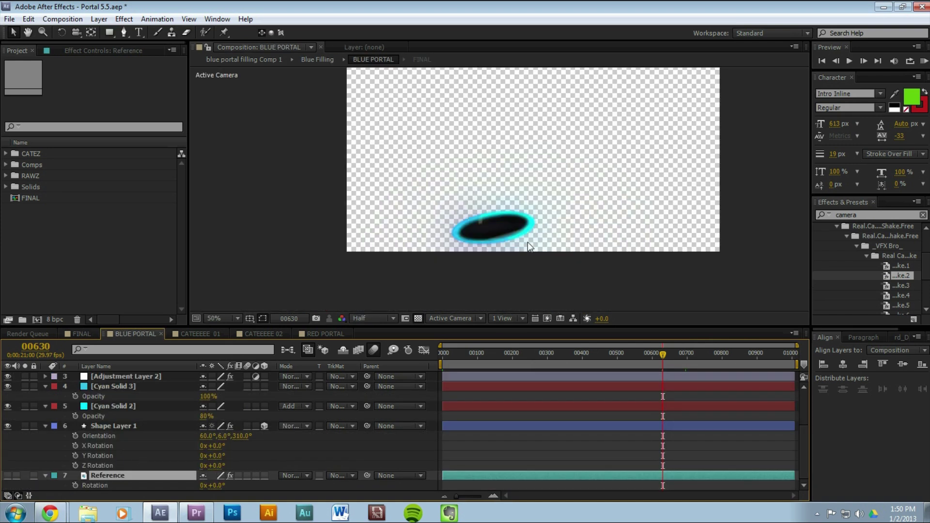
# Show the Reference footage in BLUE PORTAL and select Shape Layer 1's Orientation to examine how the ring lies on the floor.
pyautogui.scroll(-2, 555, 268)
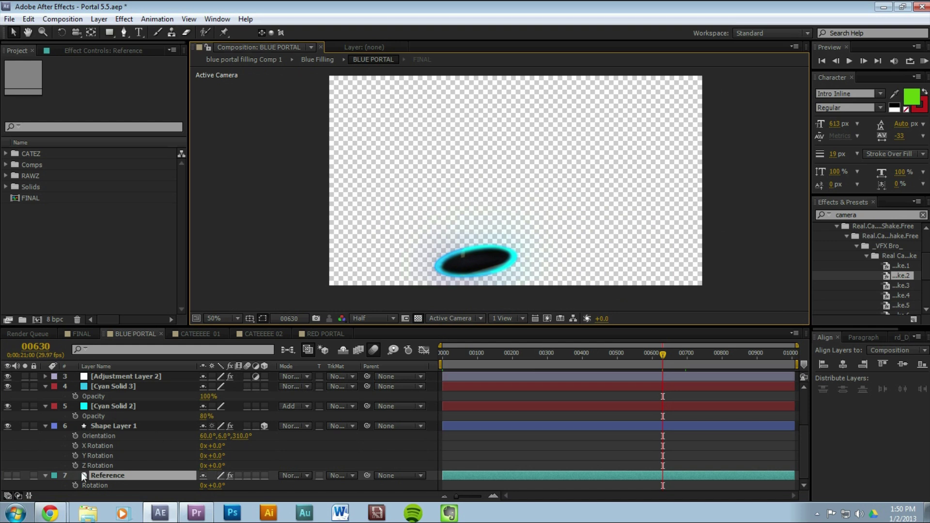
pyautogui.click(8, 475)
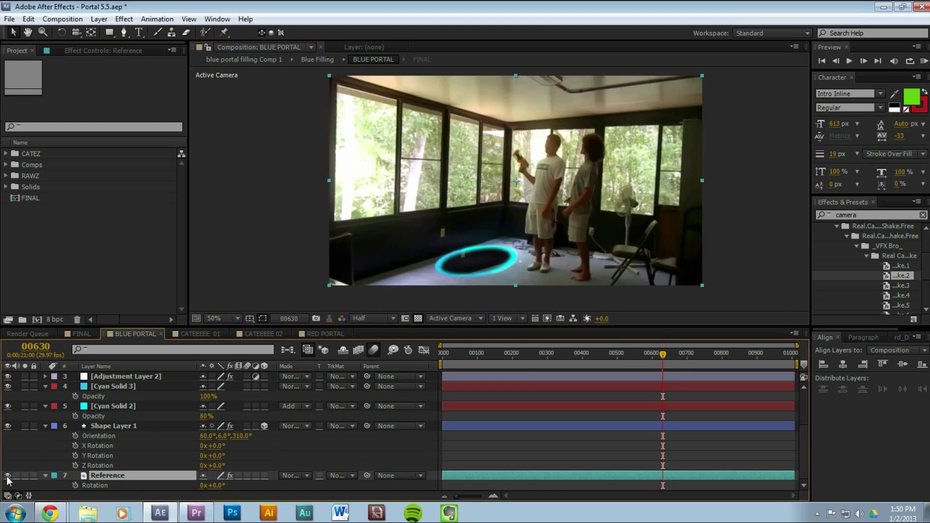
pyautogui.click(115, 426)
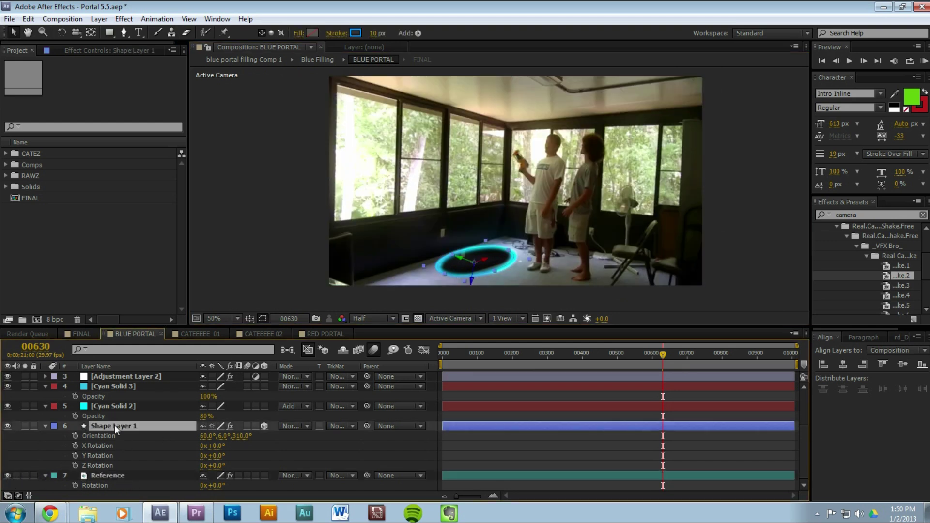
pyautogui.click(118, 435)
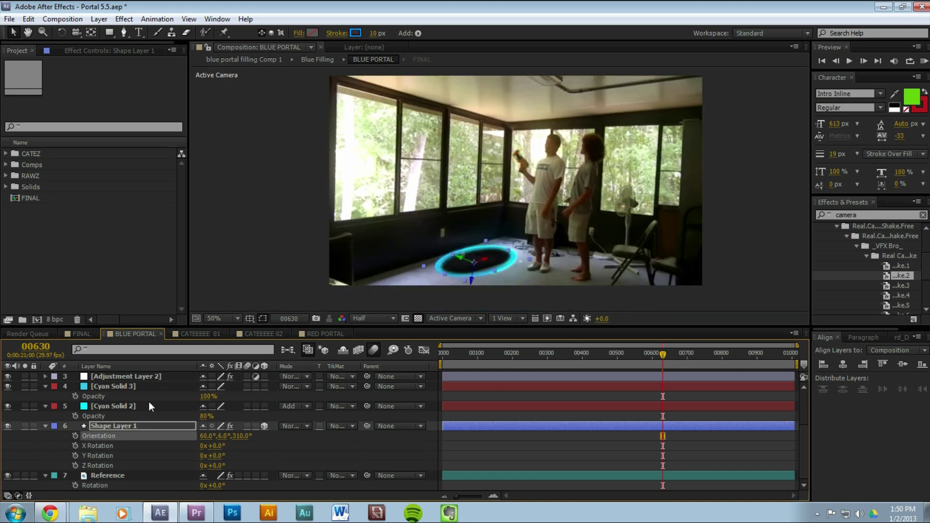
# Reset Shape Layer 1's Orientation to 0°, 0°, 0° to view the ring untilted, and undo the reset.
pyautogui.rightClick(137, 426)
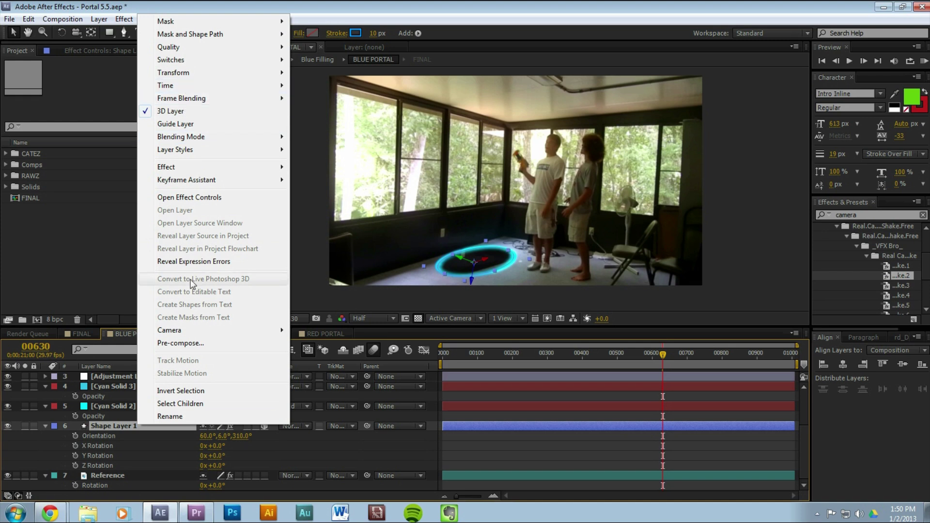
pyautogui.click(106, 437)
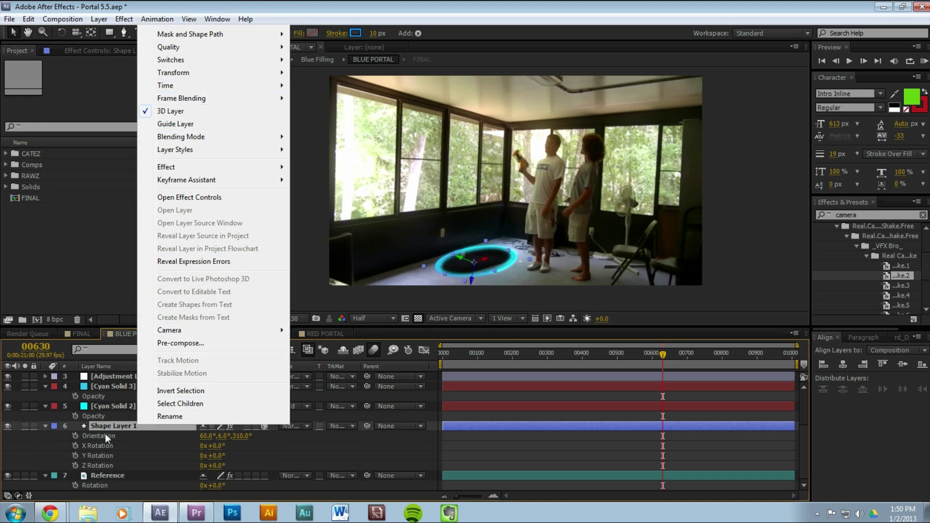
pyautogui.rightClick(106, 435)
pyautogui.click(144, 402)
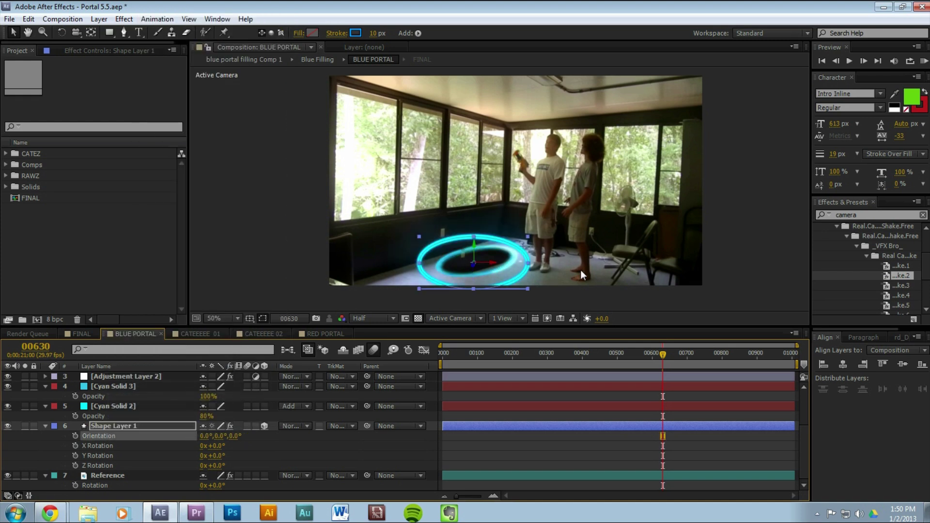
pyautogui.click(597, 260)
pyautogui.moveTo(544, 251); pyautogui.dragTo(547, 246)
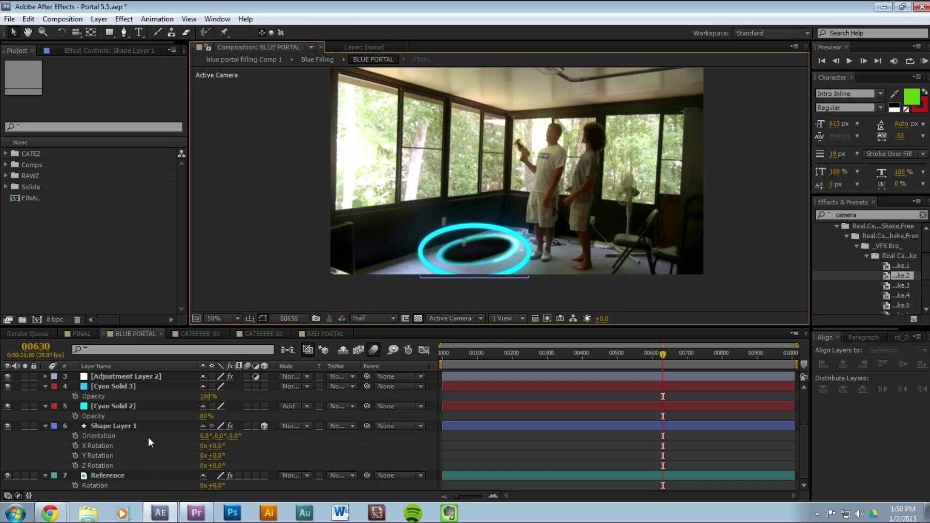
pyautogui.hotkey('ctrl', 'z')
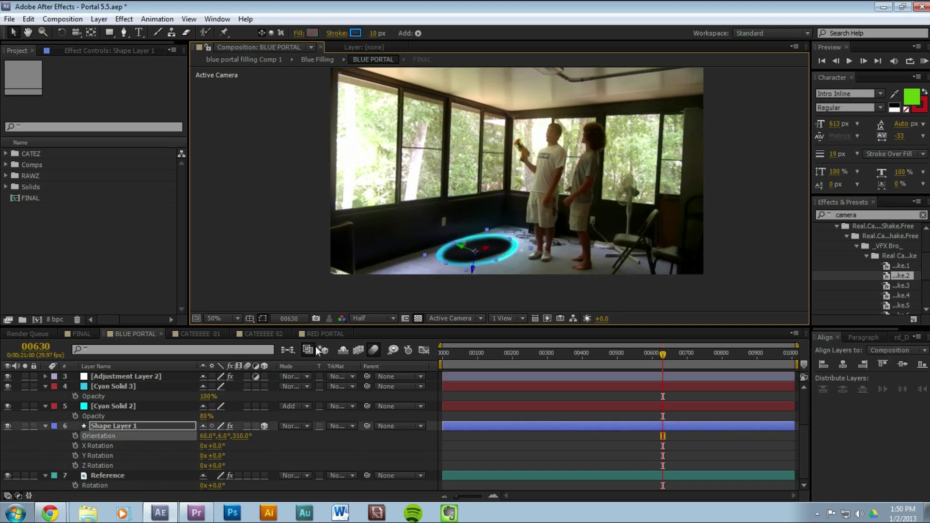
# Show the Glow effect settings of Shape Layer 1.
pyautogui.click(647, 246)
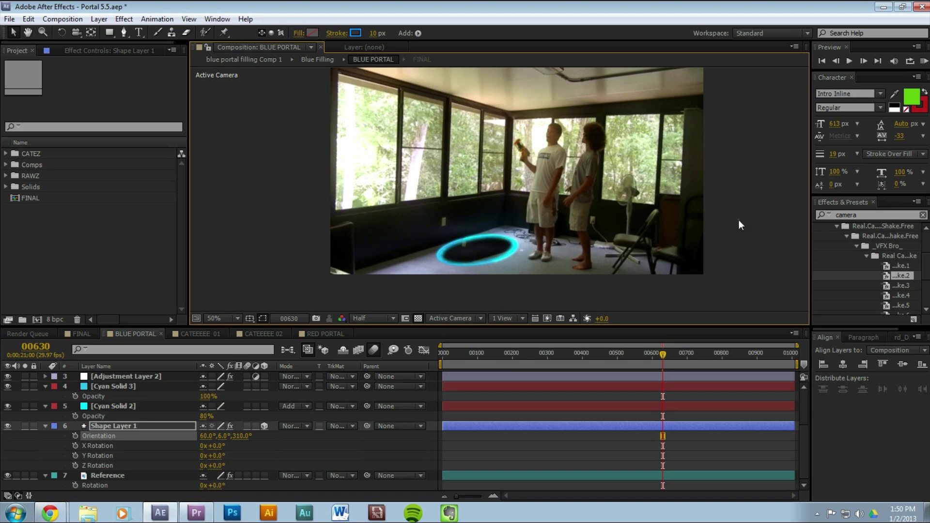
pyautogui.click(114, 429)
pyautogui.click(94, 50)
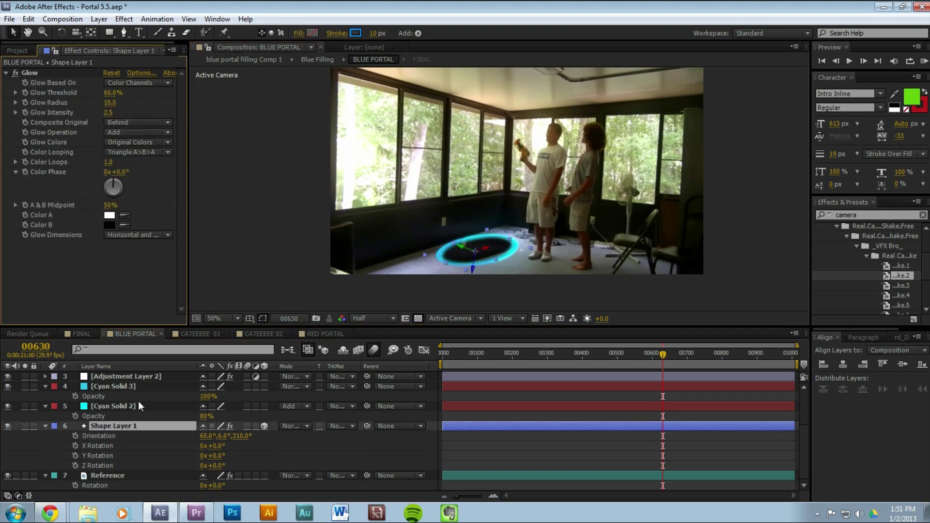
# Hide the Reference layer, zoom to 100%, and briefly solo Cyan Solid 2 and Cyan Solid 3 one after the other.
pyautogui.click(110, 408)
pyautogui.scroll(2, 599, 178)
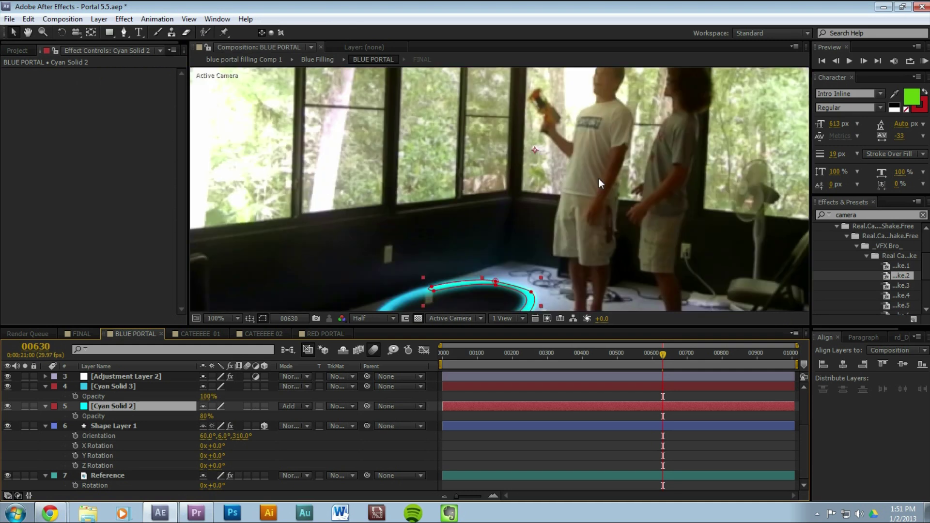
pyautogui.moveTo(598, 178); pyautogui.dragTo(585, 127)
pyautogui.click(8, 476)
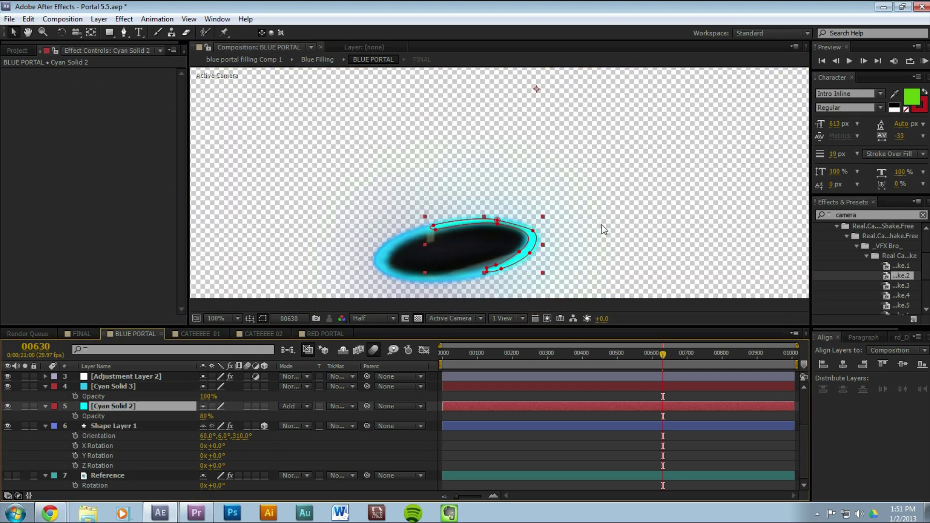
pyautogui.scroll(1, 592, 227)
pyautogui.scroll(-1, 585, 232)
pyautogui.click(25, 405)
pyautogui.click(25, 406)
pyautogui.click(23, 385)
pyautogui.click(23, 385)
# Select Adjustment Layer 2 and view its Glow effect settings.
pyautogui.scroll(1, 129, 405)
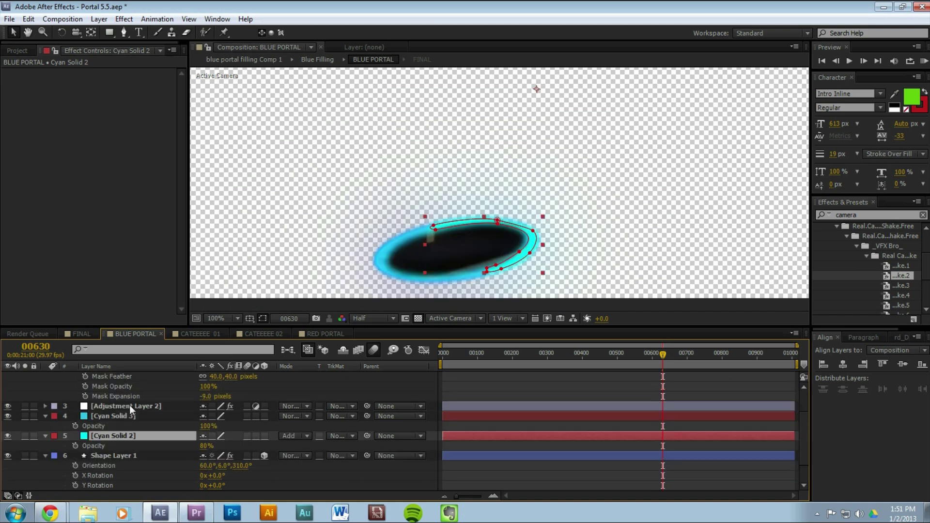
pyautogui.scroll(1, 138, 431)
pyautogui.click(127, 437)
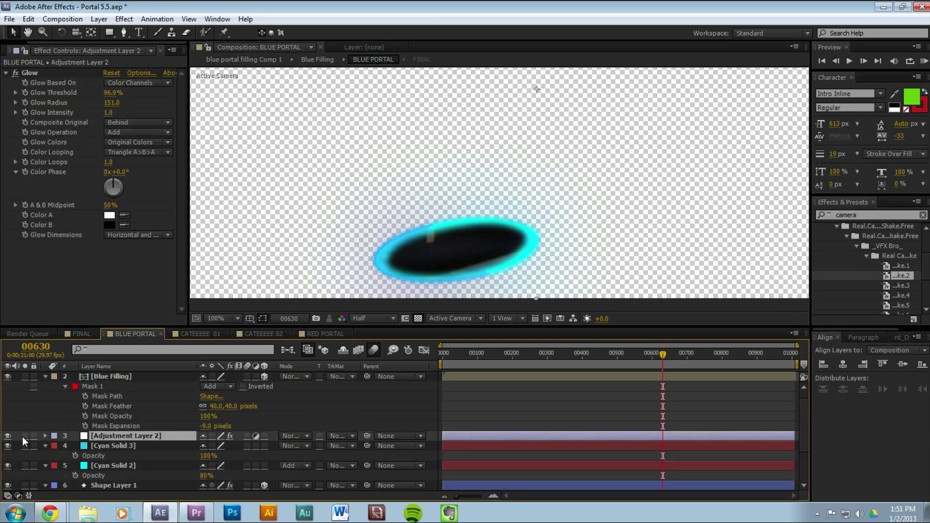
# Select the Blue Filling layer to examine its mask, and scrub back to frame 280 to view the filled portal.
pyautogui.click(107, 376)
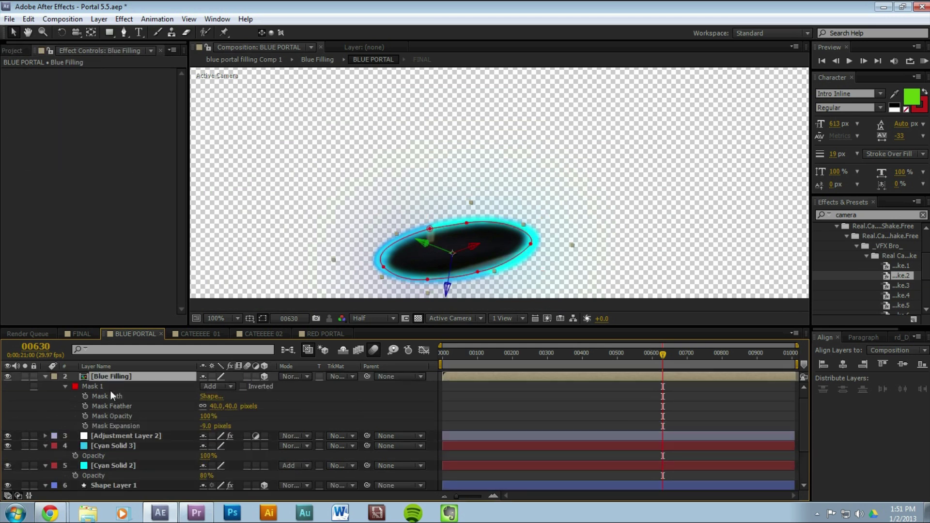
pyautogui.scroll(1, 111, 390)
pyautogui.click(576, 354)
pyautogui.moveTo(573, 352)
pyautogui.mouseDown()
pyautogui.moveTo(443, 359)
pyautogui.moveTo(531, 365)
pyautogui.moveTo(559, 356)
pyautogui.mouseUp()
pyautogui.moveTo(553, 359); pyautogui.dragTo(539, 362)
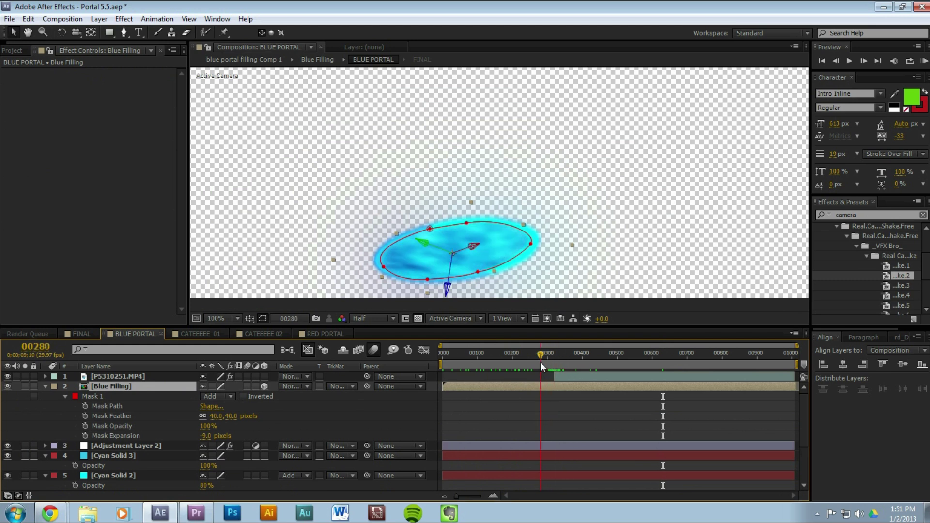
# Open Blue Filling and its nested blue portal filling Comp 1, and scrub through the solid's Fractal Noise with its settings shown.
pyautogui.doubleClick(105, 386)
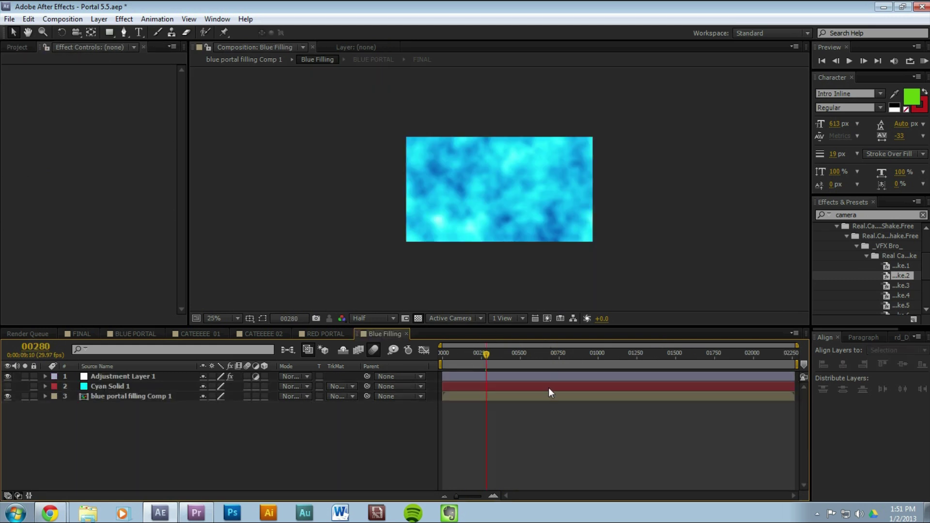
pyautogui.moveTo(484, 358)
pyautogui.mouseDown()
pyautogui.moveTo(449, 361)
pyautogui.moveTo(478, 362)
pyautogui.mouseUp()
pyautogui.doubleClick(160, 397)
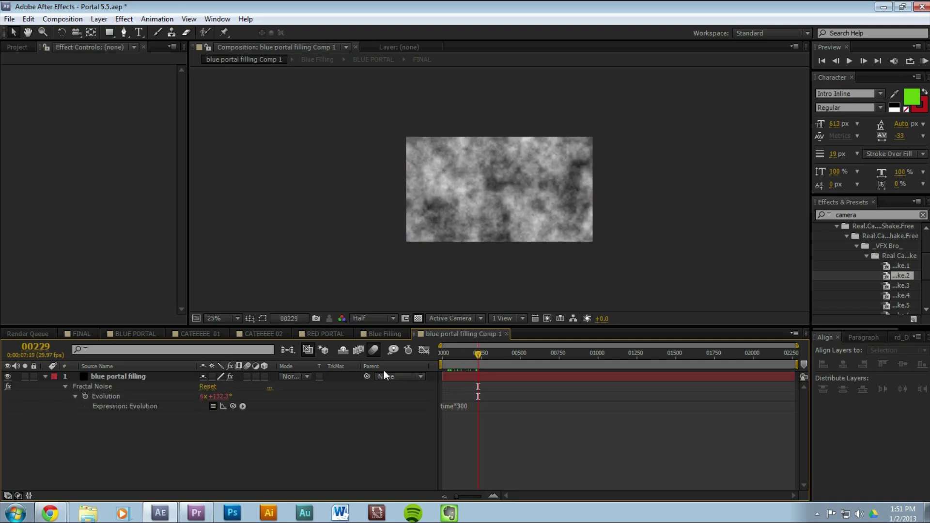
pyautogui.click(125, 376)
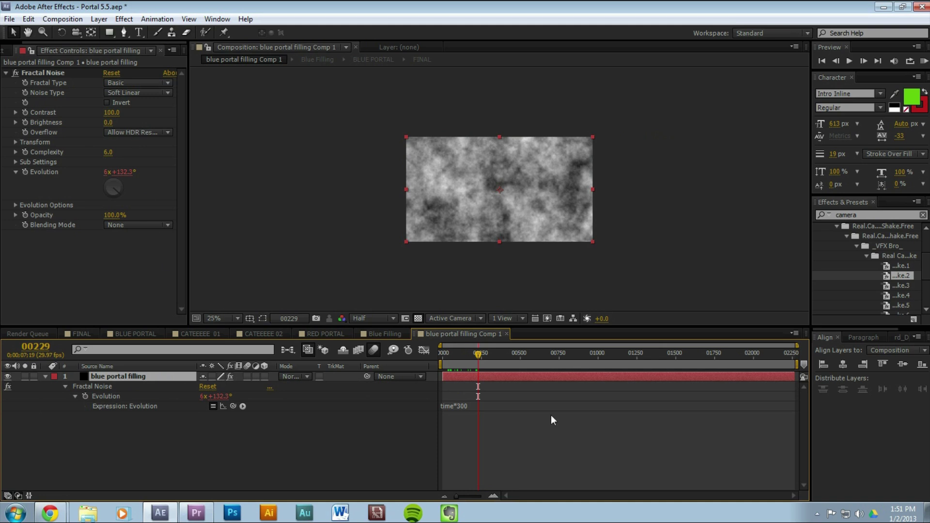
pyautogui.moveTo(481, 359); pyautogui.dragTo(543, 370)
# Return to Blue Filling, view Cyan Solid 1 and Adjustment Layer 1's color and blur effects, and scrub through the blue texture.
pyautogui.click(393, 334)
pyautogui.moveTo(482, 355)
pyautogui.mouseDown()
pyautogui.moveTo(451, 358)
pyautogui.moveTo(492, 371)
pyautogui.mouseUp()
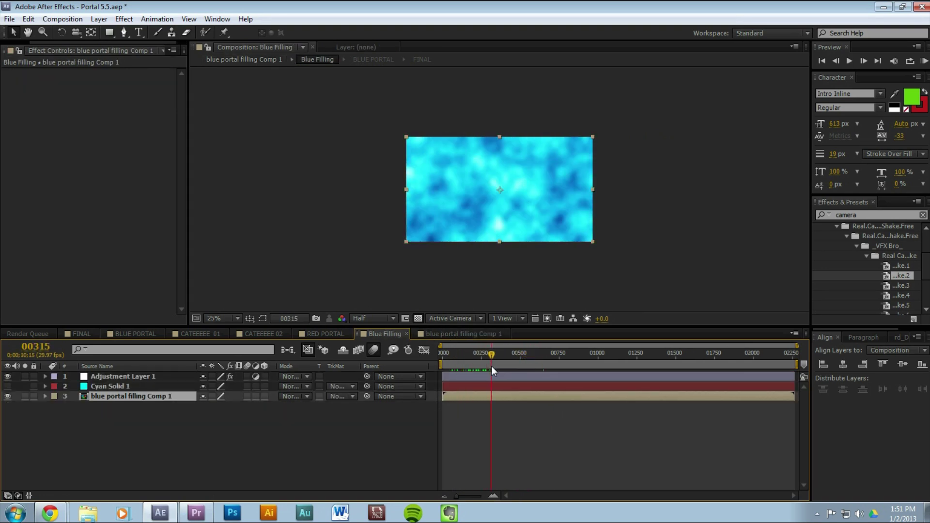
pyautogui.click(460, 386)
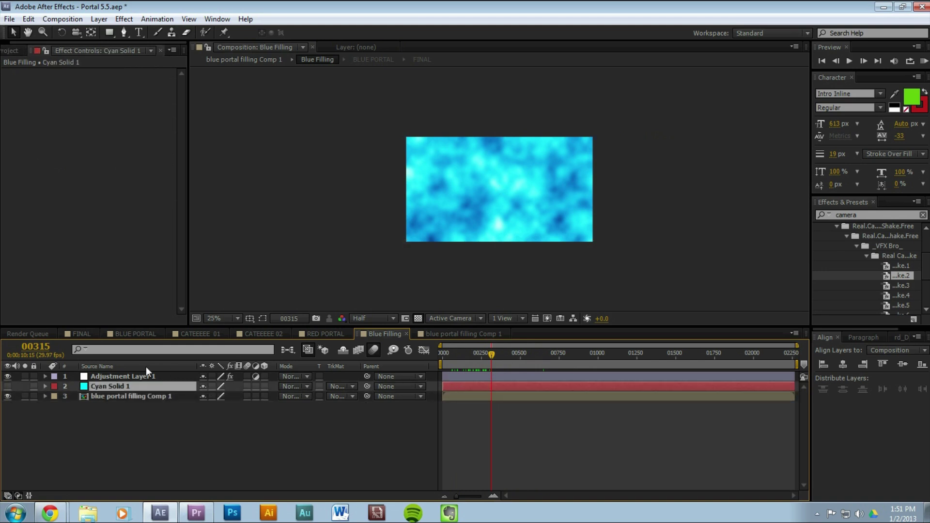
pyautogui.click(135, 375)
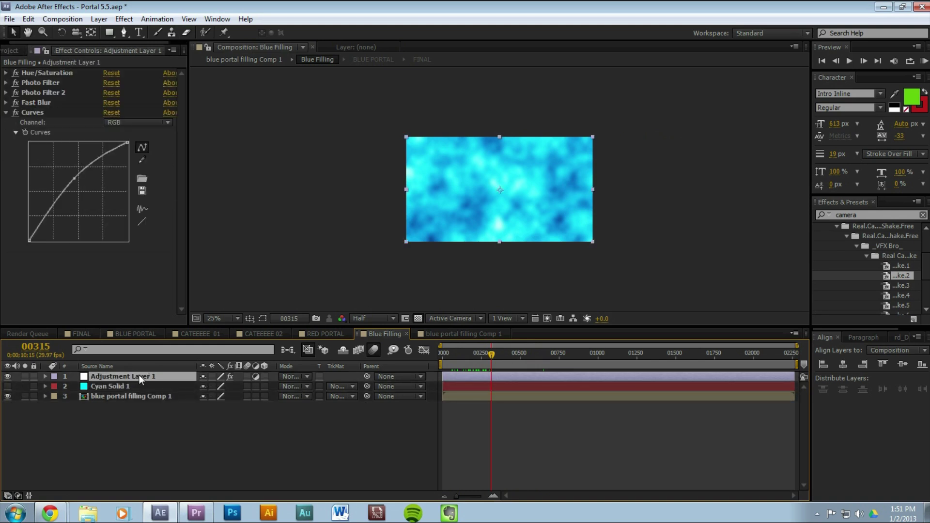
pyautogui.moveTo(481, 356); pyautogui.dragTo(668, 365)
# Glance at the RED PORTAL comp, return to BLUE PORTAL at frame 297, and look over its layer stack.
pyautogui.click(323, 334)
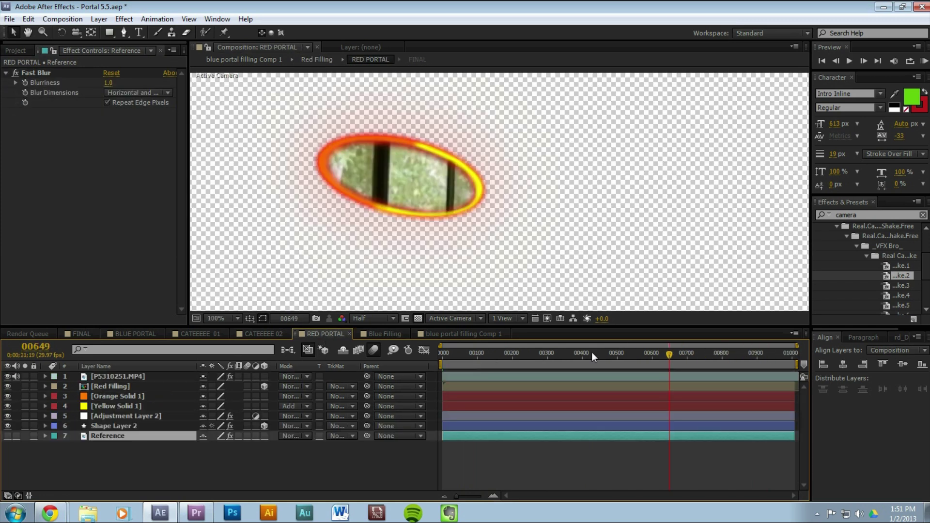
pyautogui.click(109, 333)
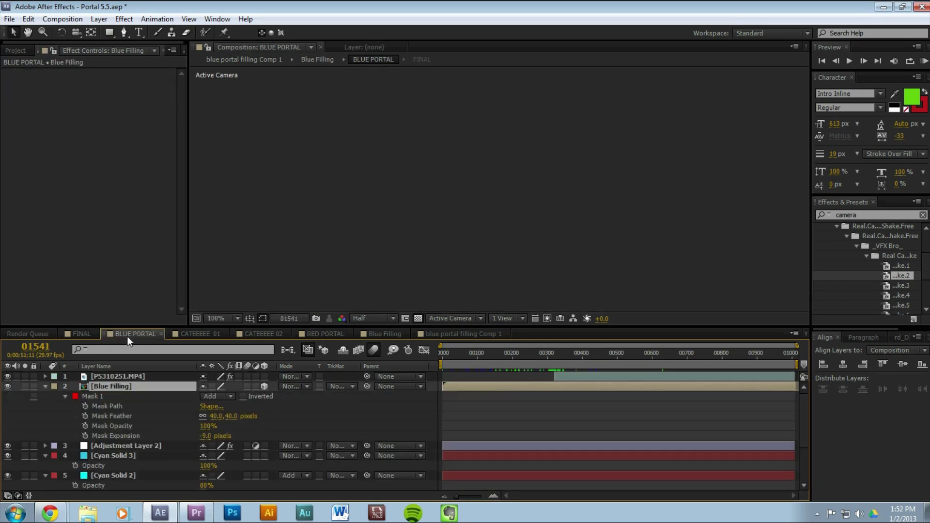
pyautogui.click(124, 377)
pyautogui.moveTo(535, 358)
pyautogui.mouseDown()
pyautogui.moveTo(558, 364)
pyautogui.moveTo(546, 365)
pyautogui.mouseUp()
pyautogui.click(518, 384)
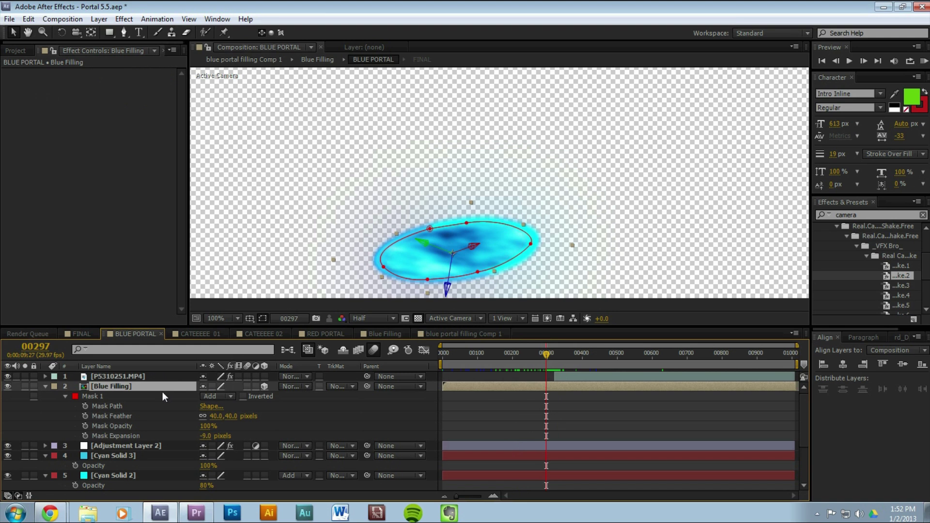
pyautogui.scroll(-4, 164, 397)
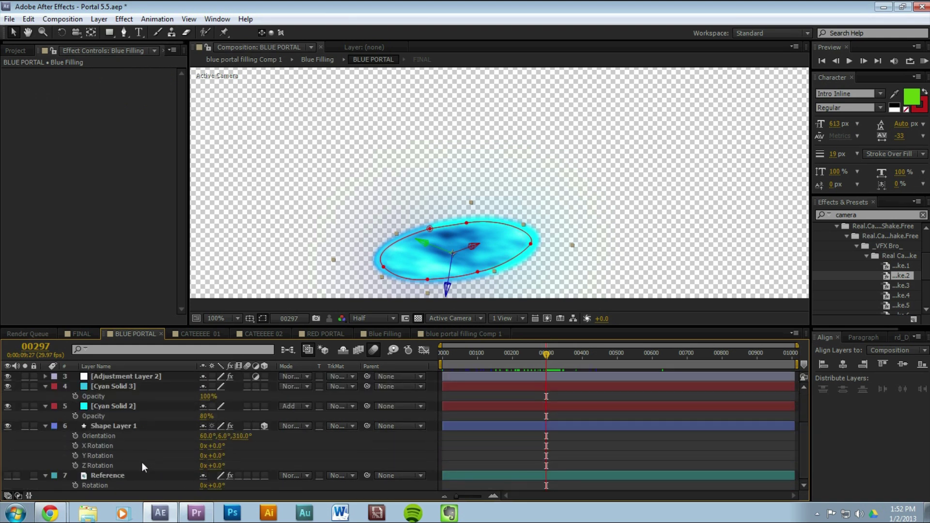
pyautogui.scroll(4, 121, 433)
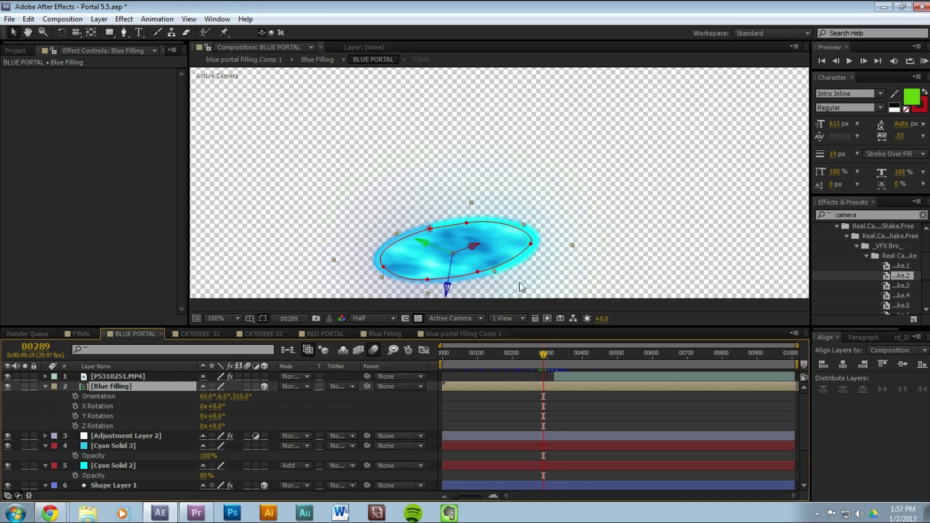
# Scrub BLUE PORTAL to frame 519 and examine the masked P5310251.MP4 layer with its Fast Blur effect.
pyautogui.moveTo(545, 356); pyautogui.dragTo(563, 360)
pyautogui.click(568, 379)
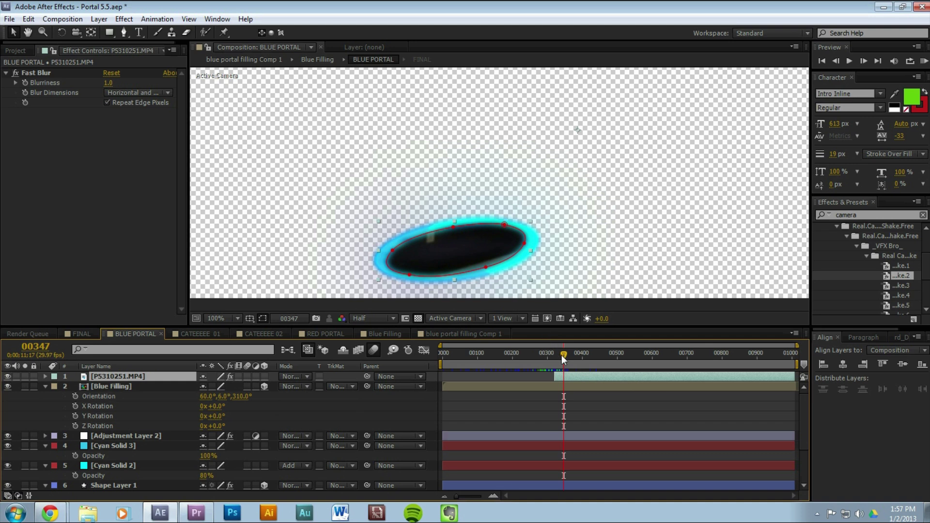
pyautogui.moveTo(559, 356); pyautogui.dragTo(623, 362)
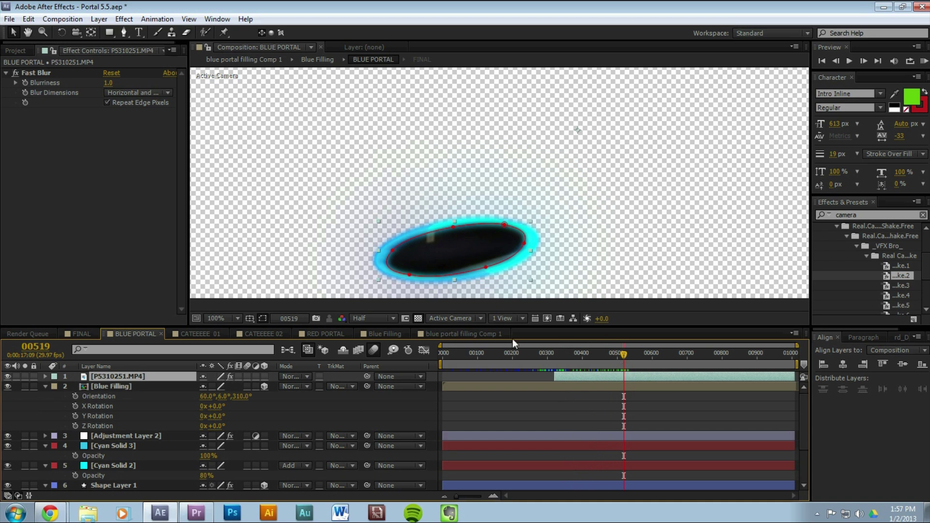
pyautogui.click(43, 73)
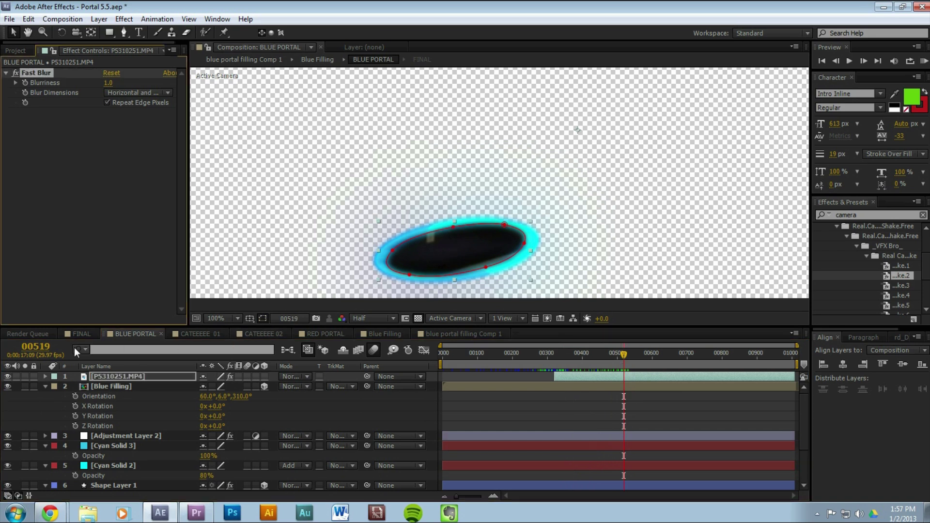
# Return to the FINAL comp and preview both portals from frame 525 to 582.
pyautogui.click(77, 334)
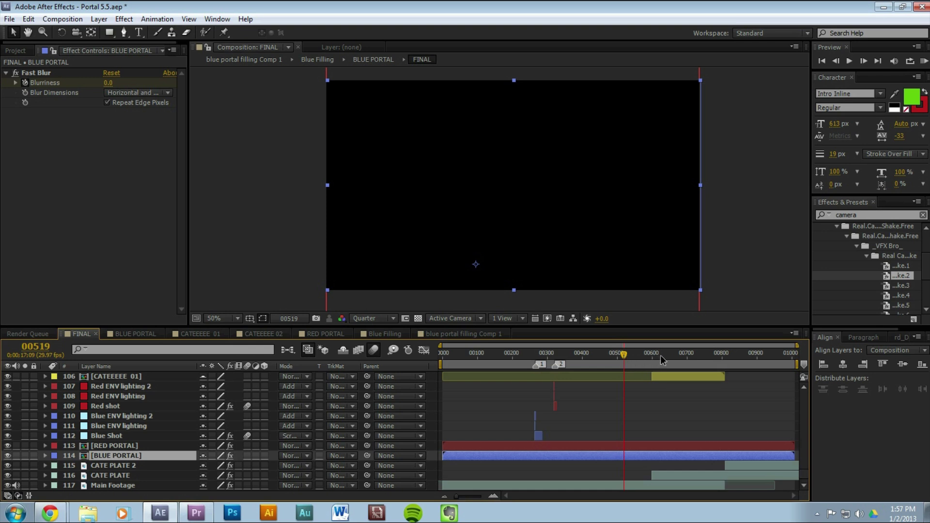
pyautogui.click(608, 356)
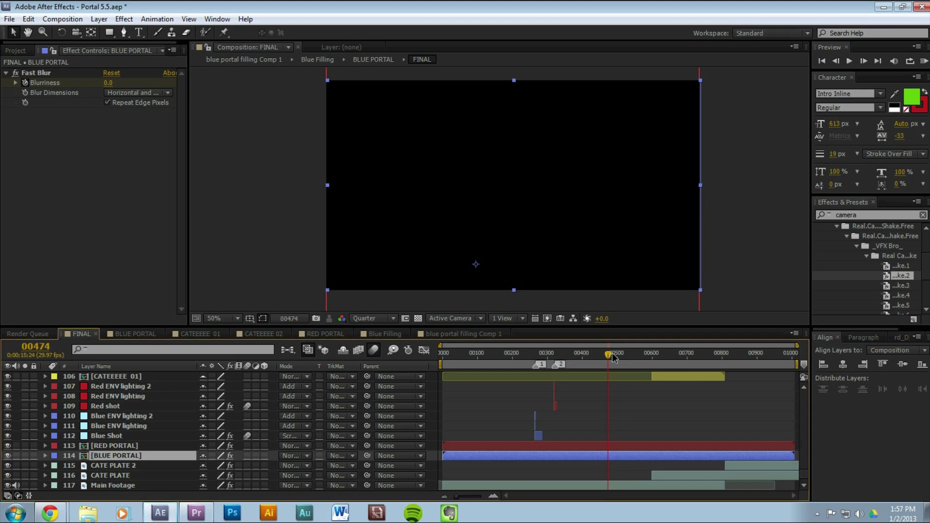
pyautogui.moveTo(613, 358); pyautogui.dragTo(627, 358)
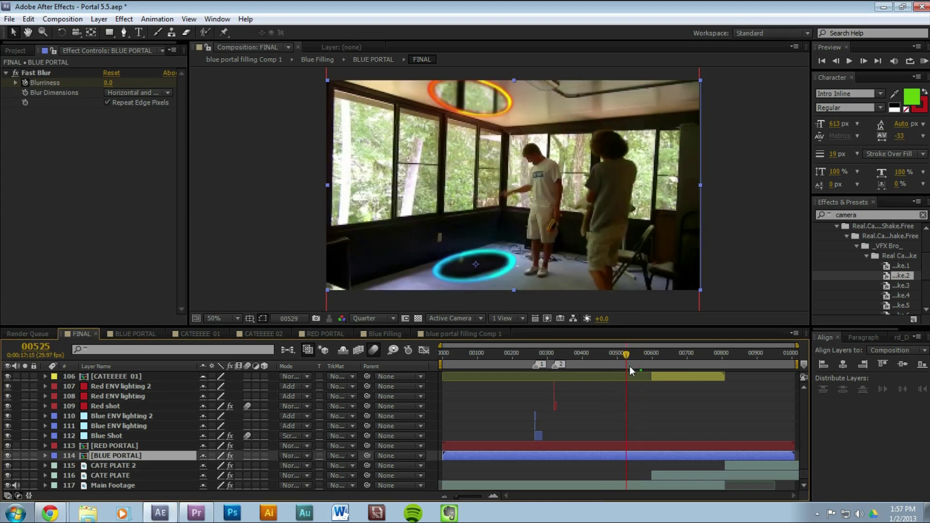
pyautogui.press('space')
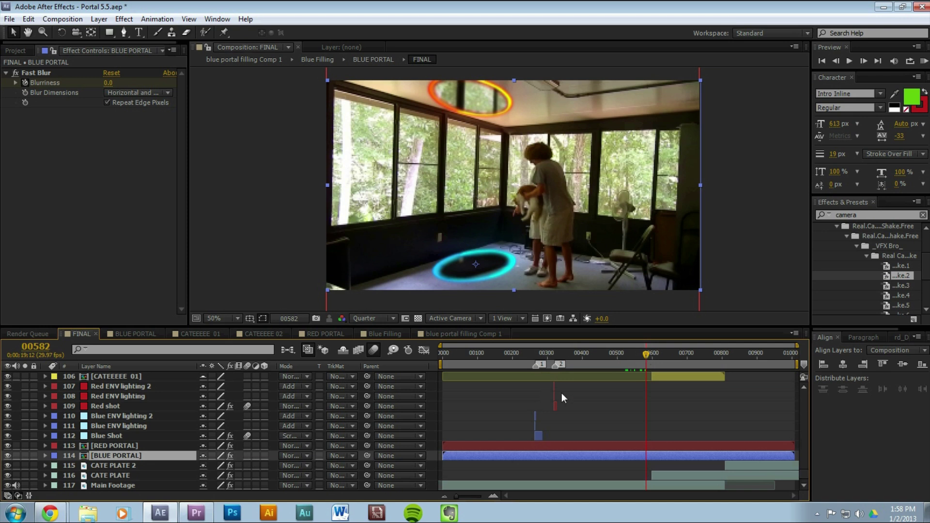
# Open the RED PORTAL comp, view Shape Layer 2's Glow settings, and scrub to frames 367 and 274 to examine the portal ring.
pyautogui.click(138, 332)
pyautogui.click(330, 334)
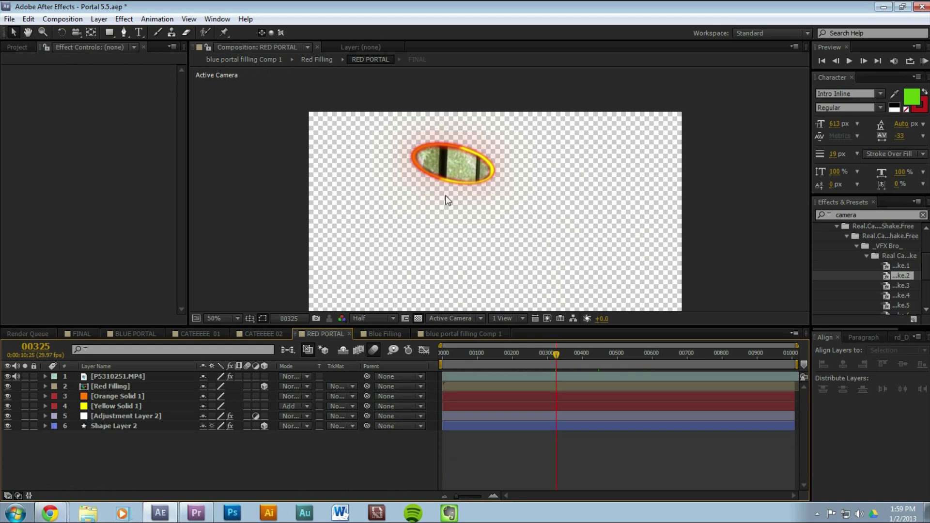
pyautogui.scroll(-4, 446, 200)
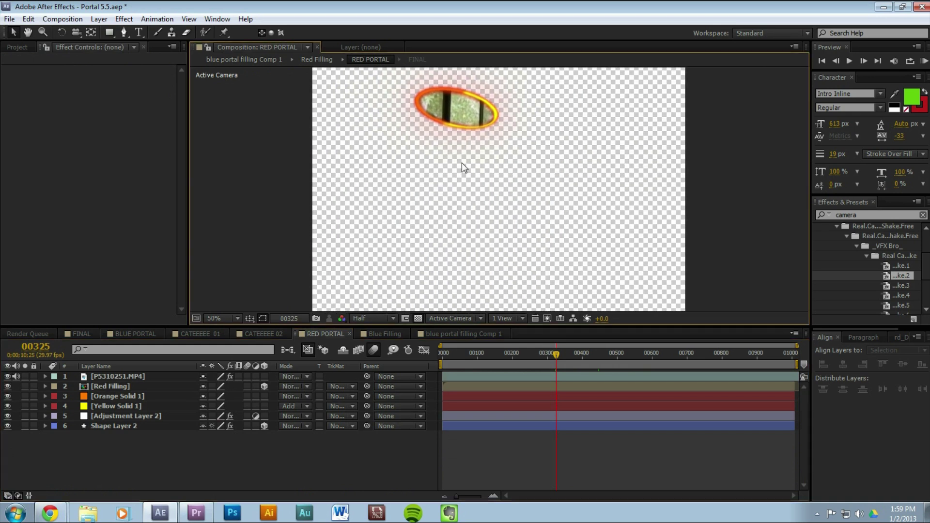
pyautogui.click(135, 428)
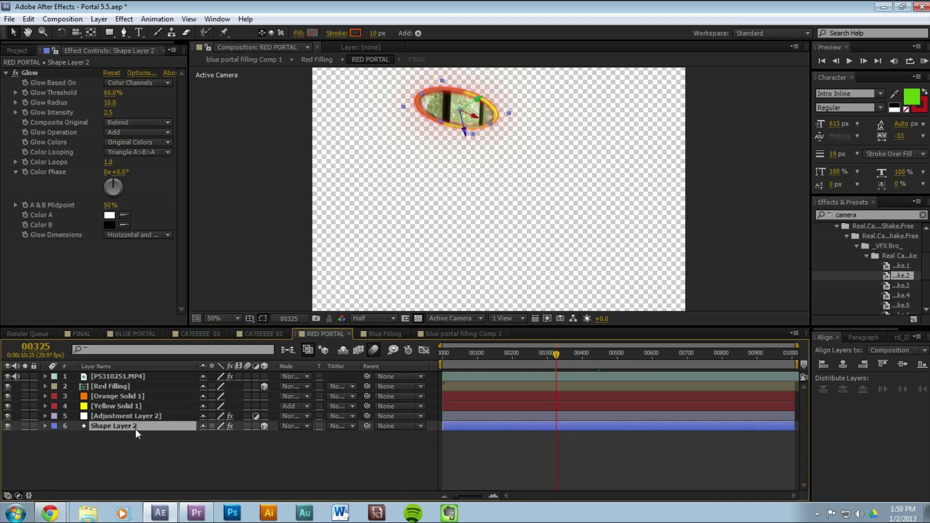
pyautogui.moveTo(560, 352)
pyautogui.mouseDown()
pyautogui.moveTo(539, 358)
pyautogui.moveTo(573, 362)
pyautogui.mouseUp()
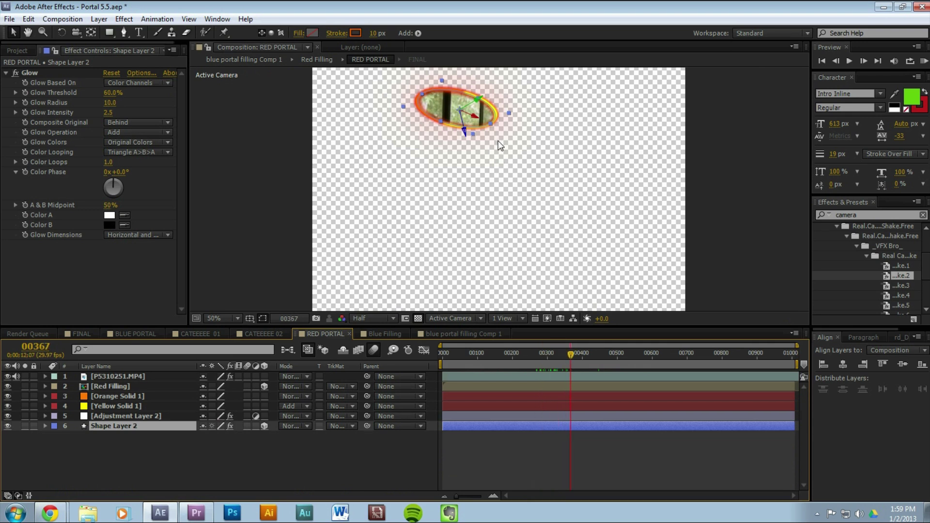
pyautogui.scroll(1, 508, 227)
pyautogui.scroll(-1, 516, 257)
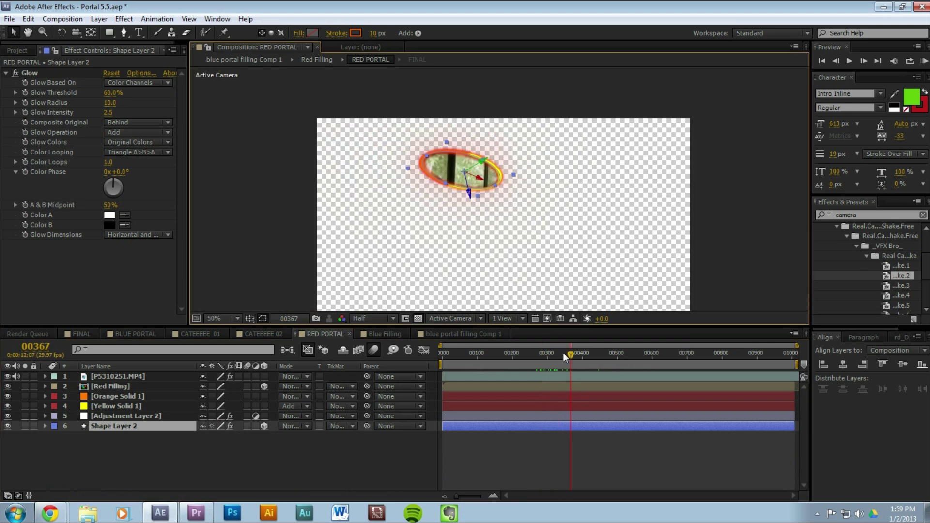
pyautogui.moveTo(564, 354); pyautogui.dragTo(537, 356)
pyautogui.scroll(1, 489, 240)
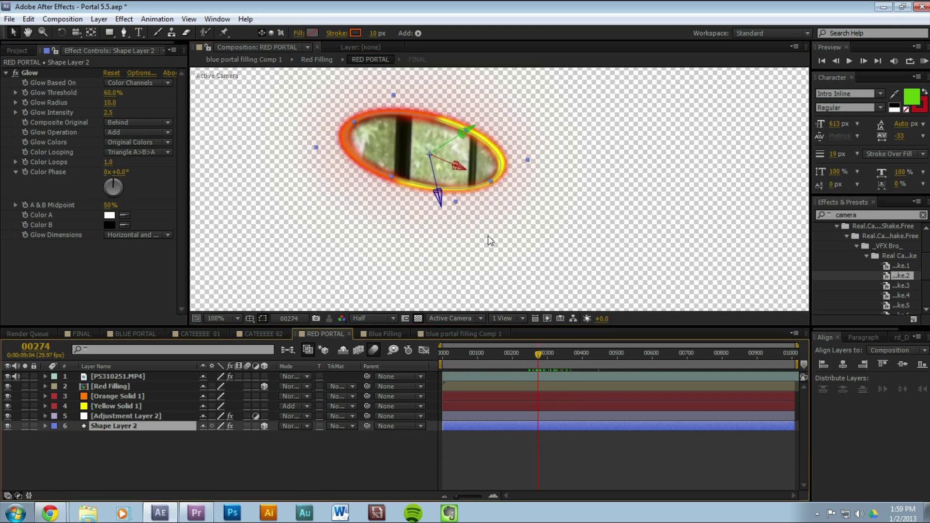
# View the masks on Yellow Solid 1 and Orange Solid 1, look into the Red Filling comp, and scrub RED PORTAL to frame 675.
pyautogui.click(140, 406)
pyautogui.click(138, 398)
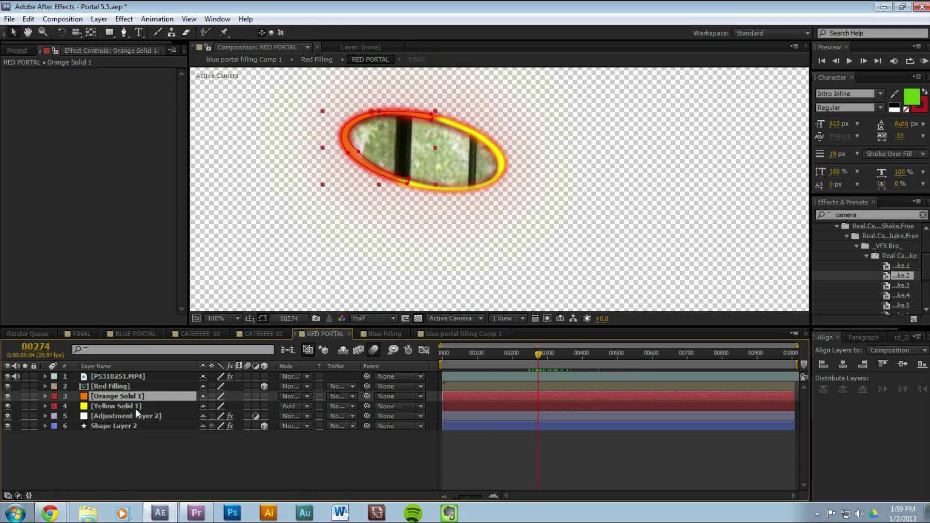
pyautogui.doubleClick(128, 385)
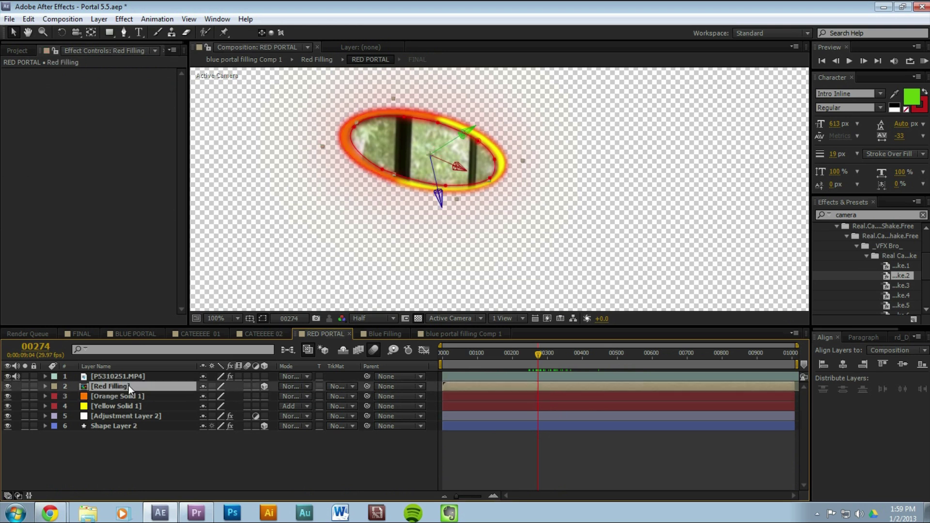
pyautogui.press('.')
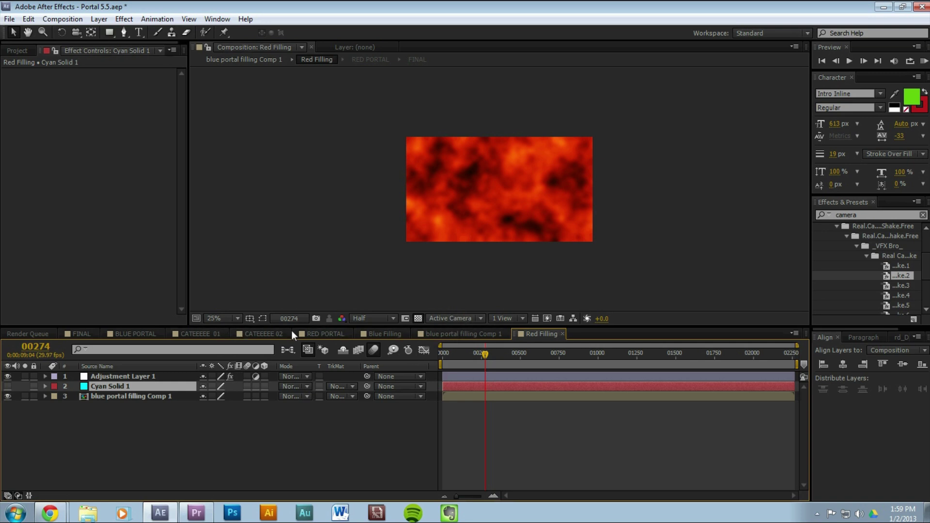
pyautogui.click(322, 334)
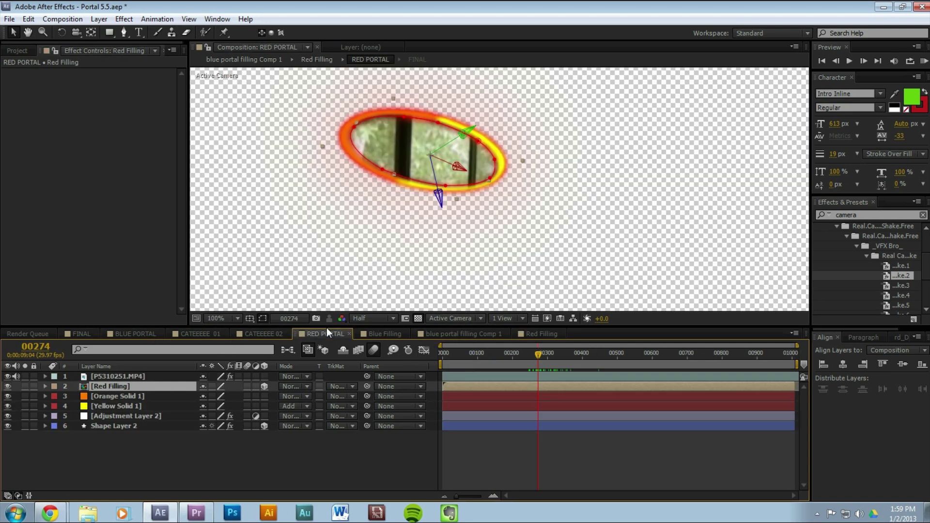
pyautogui.moveTo(551, 348); pyautogui.dragTo(680, 375)
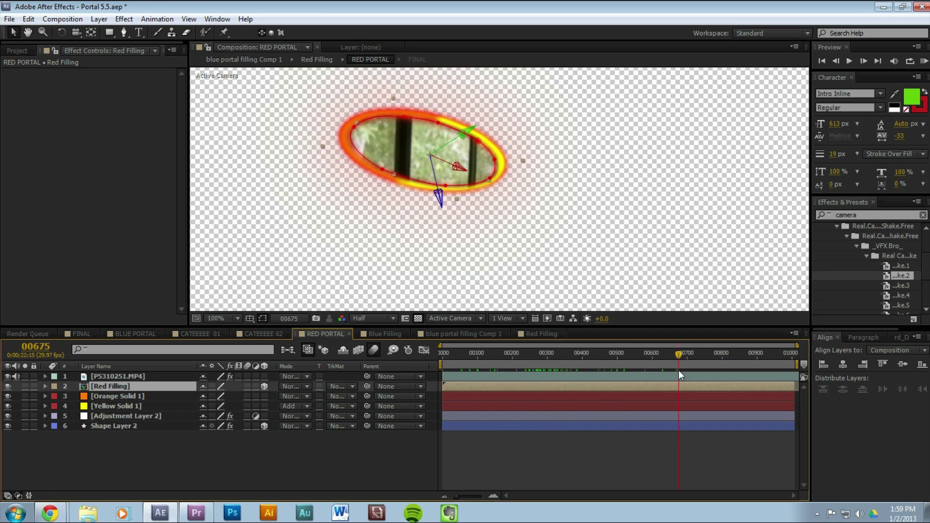
# Return to the FINAL comp and scrub back to frame 265 for a close view of the blue shot.
pyautogui.click(82, 334)
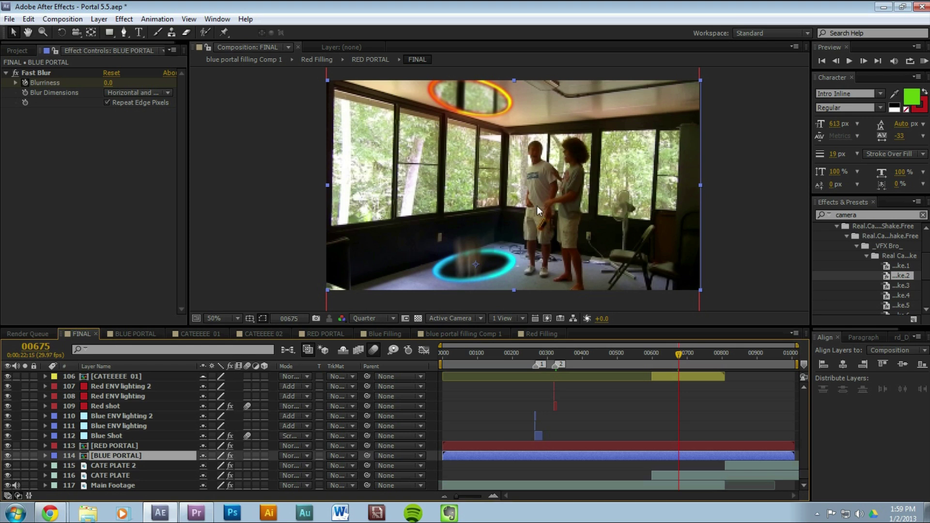
pyautogui.moveTo(673, 356); pyautogui.dragTo(562, 368)
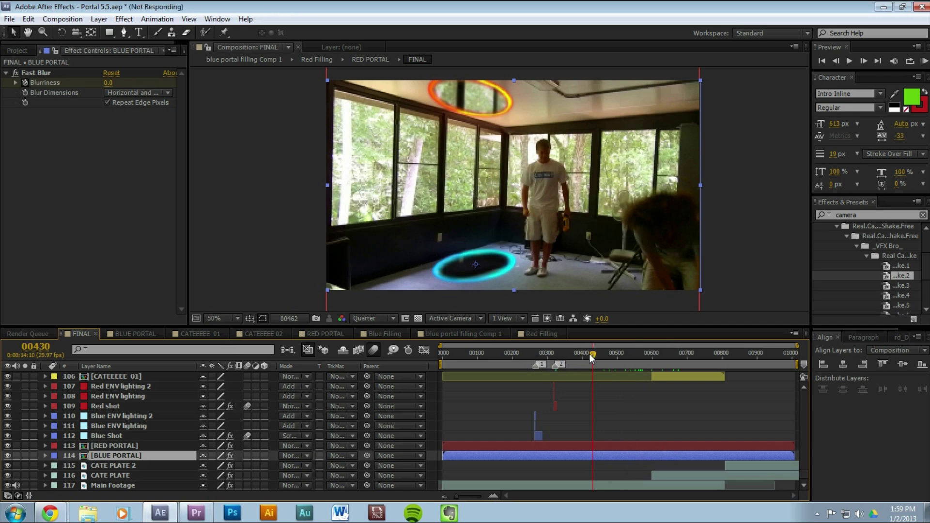
pyautogui.moveTo(589, 354); pyautogui.dragTo(535, 358)
pyautogui.scroll(2, 531, 267)
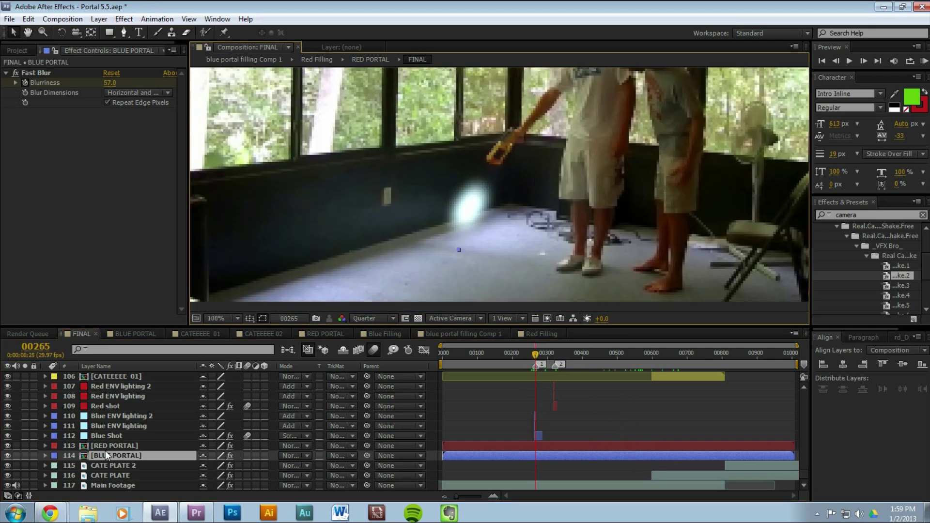
# Reveal the Blue Shot layer's Opacity keyframes, enlarge the timeline scale, and examine the shot at frame 266.
pyautogui.click(110, 436)
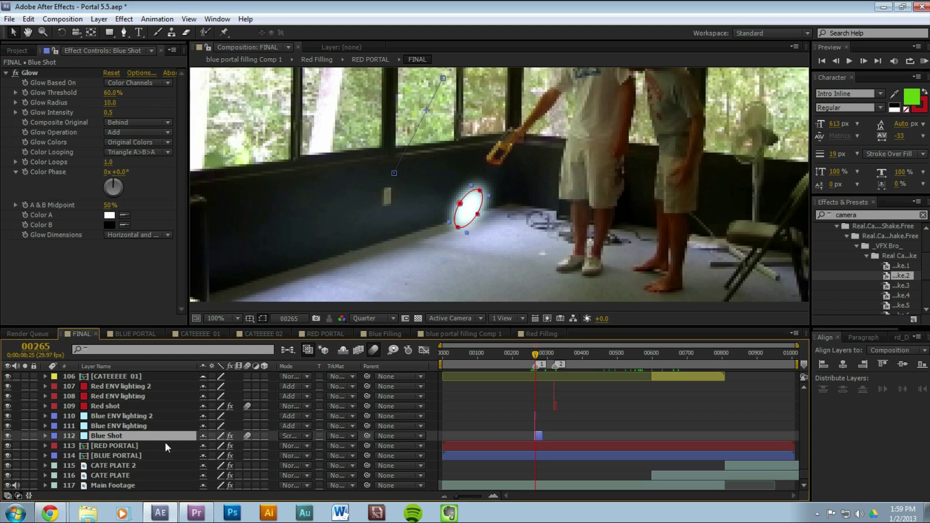
pyautogui.press('t')
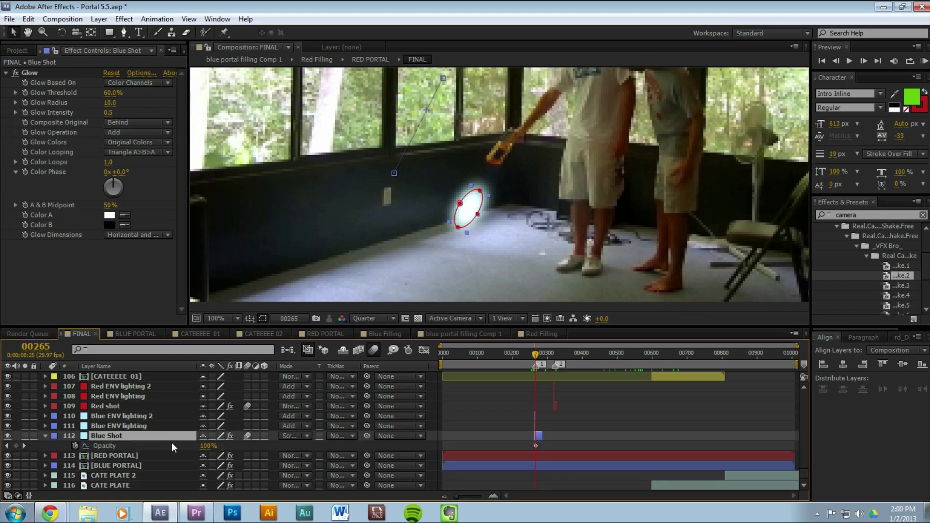
pyautogui.click(492, 495)
pyautogui.moveTo(536, 356); pyautogui.dragTo(534, 360)
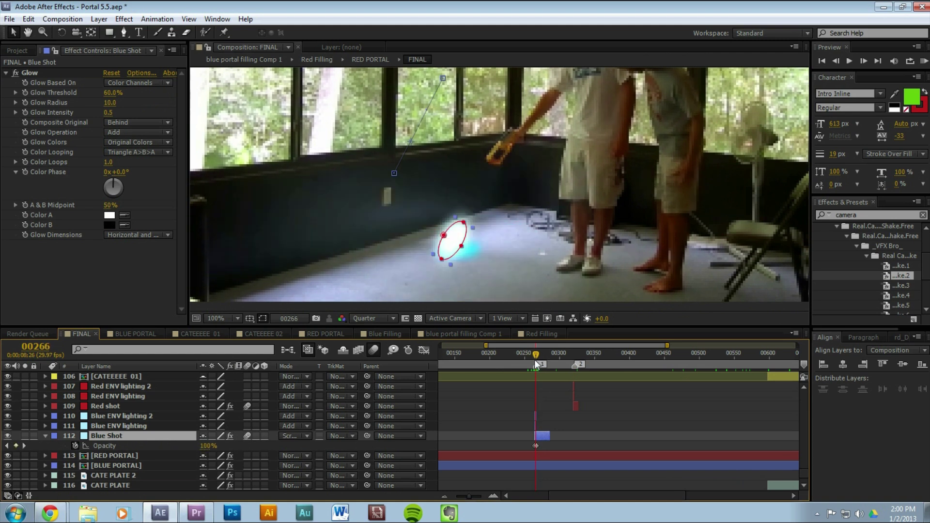
# Reveal the Scale and Fast Blur keyframes of the RED PORTAL and BLUE PORTAL layers and view them at frame 265.
pyautogui.click(153, 466)
pyautogui.keyDown('ctrl'); pyautogui.click(148, 455); pyautogui.keyUp('ctrl')
pyautogui.press('s')
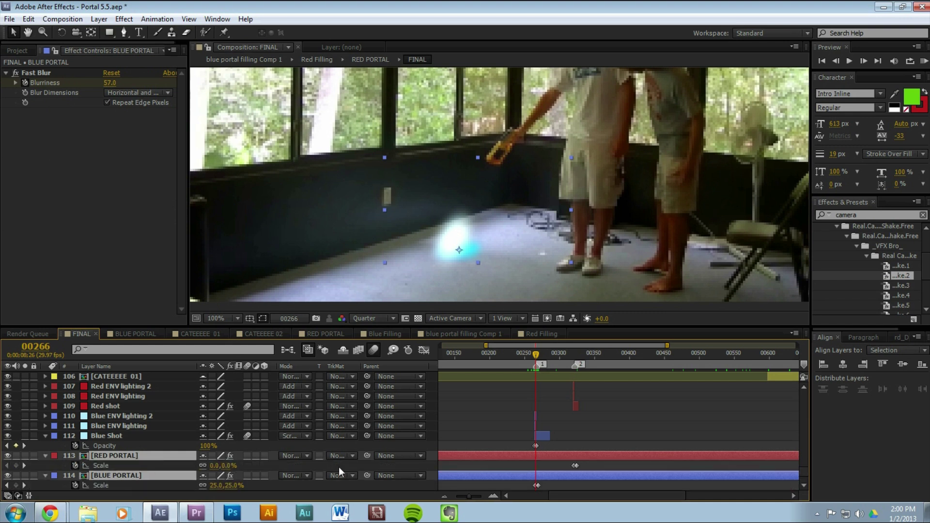
pyautogui.scroll(-3, 542, 424)
pyautogui.moveTo(534, 356); pyautogui.dragTo(534, 359)
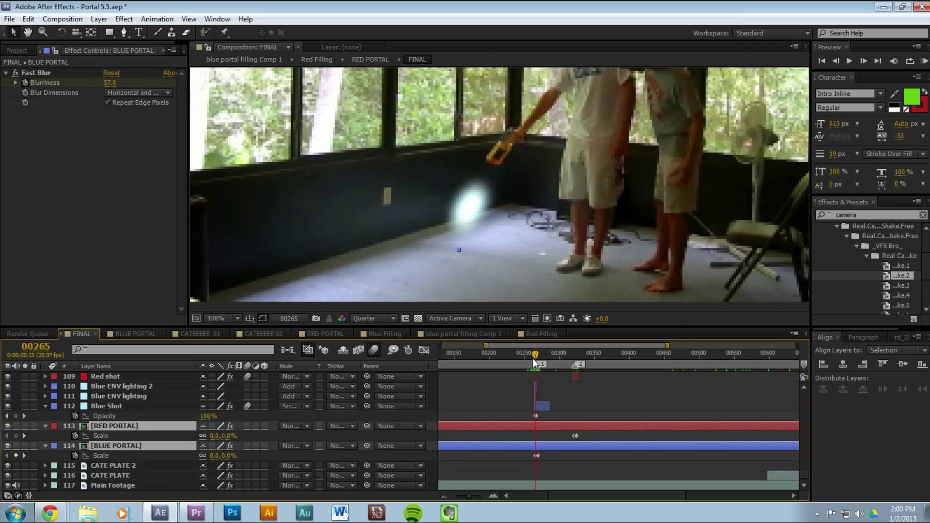
pyautogui.hotkey('shift', 'e')
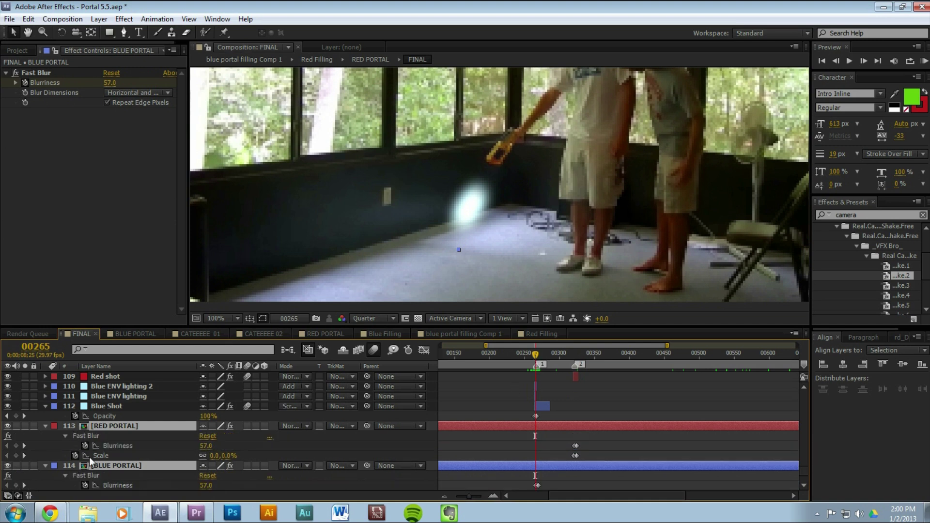
pyautogui.scroll(-3, 252, 429)
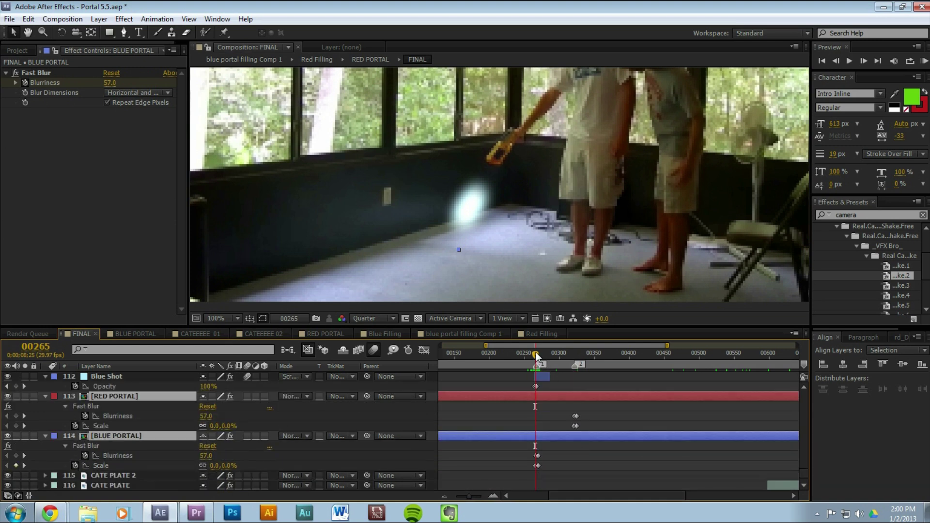
# Scrub from frame 321 to 328 to examine how the red portal scales up and sharpens on the ceiling.
pyautogui.moveTo(536, 354); pyautogui.dragTo(574, 365)
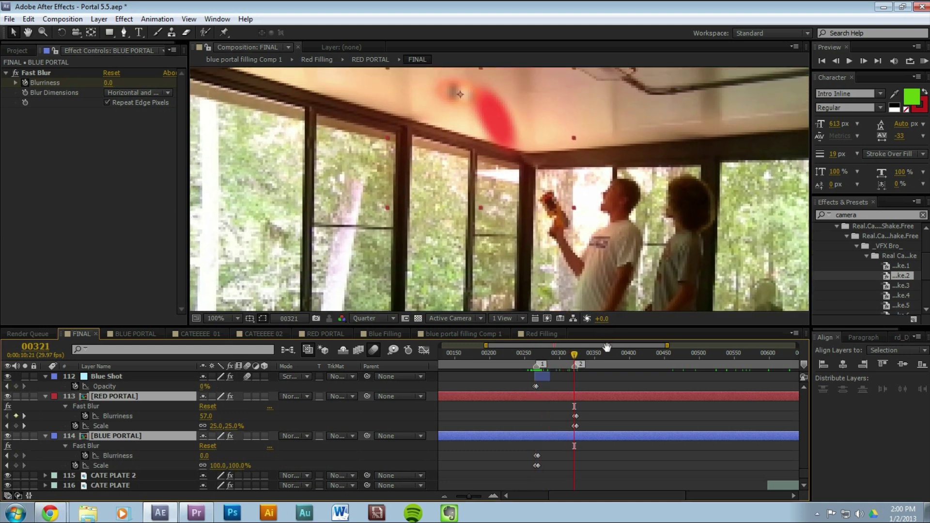
pyautogui.moveTo(571, 354); pyautogui.dragTo(573, 354)
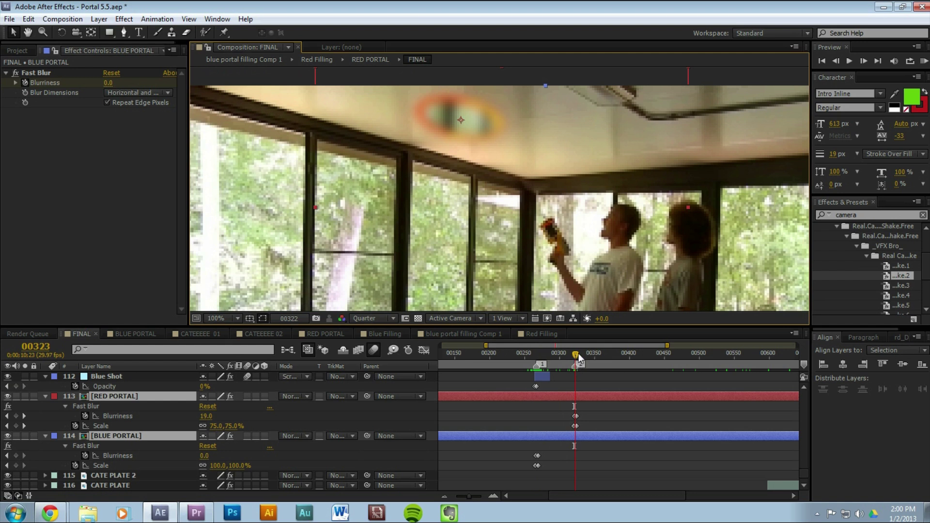
pyautogui.moveTo(583, 358)
pyautogui.mouseDown()
pyautogui.moveTo(572, 359)
pyautogui.moveTo(579, 361)
pyautogui.mouseUp()
pyautogui.scroll(2, 567, 377)
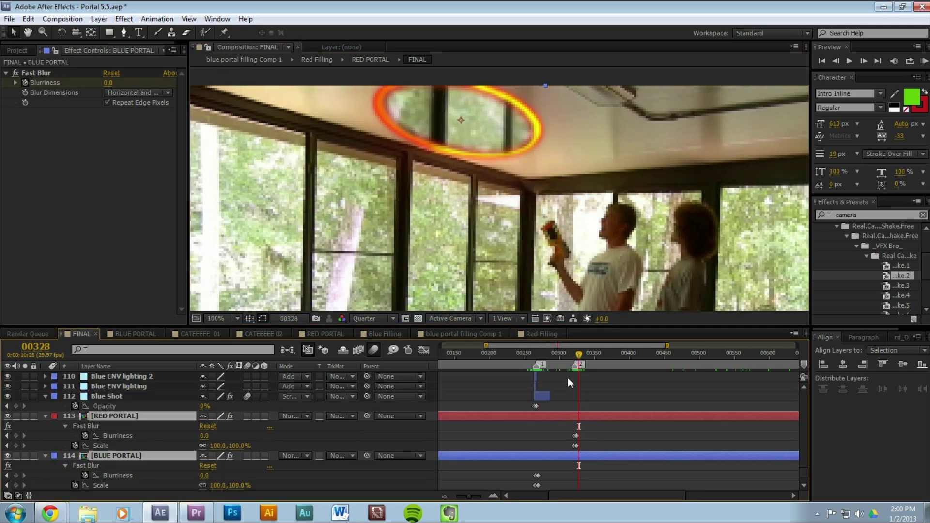
# Collapse the portal layers' properties and view the Blue ENV lighting layer's mask at frame 265.
pyautogui.click(46, 416)
pyautogui.click(125, 415)
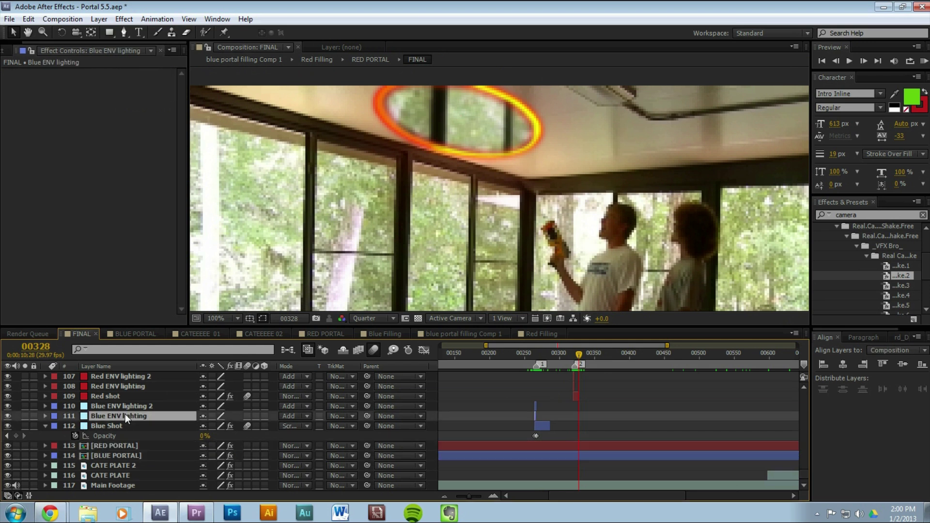
pyautogui.moveTo(556, 294); pyautogui.dragTo(555, 145)
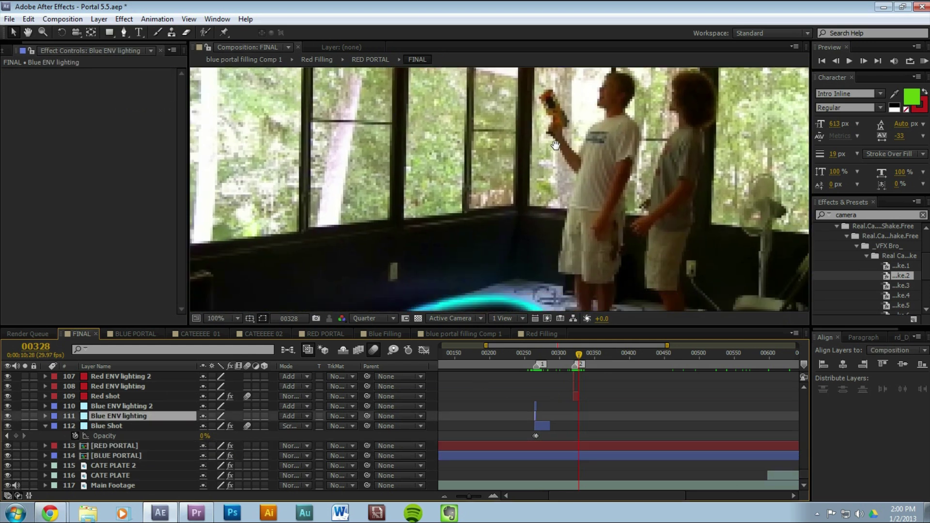
pyautogui.moveTo(545, 362); pyautogui.dragTo(535, 364)
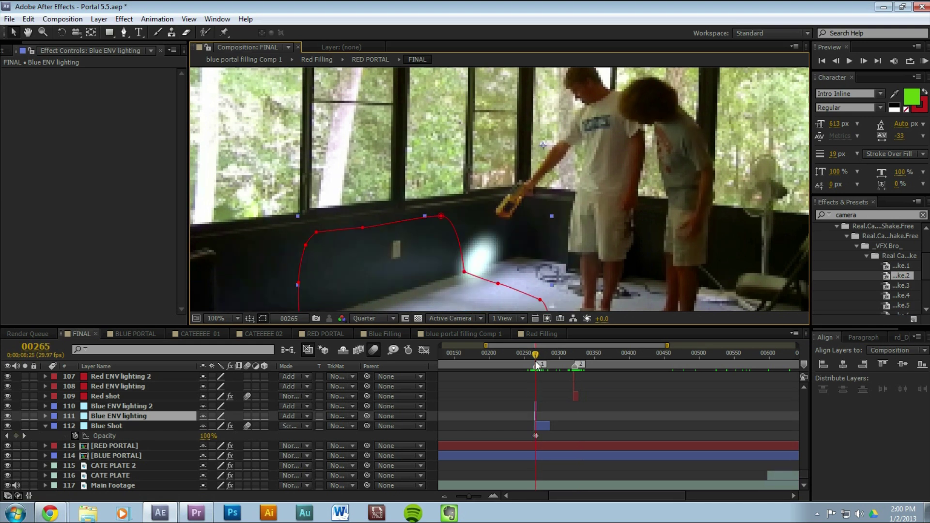
# Set the FINAL comp's preview resolution to Half and move to frame 264.
pyautogui.click(366, 317)
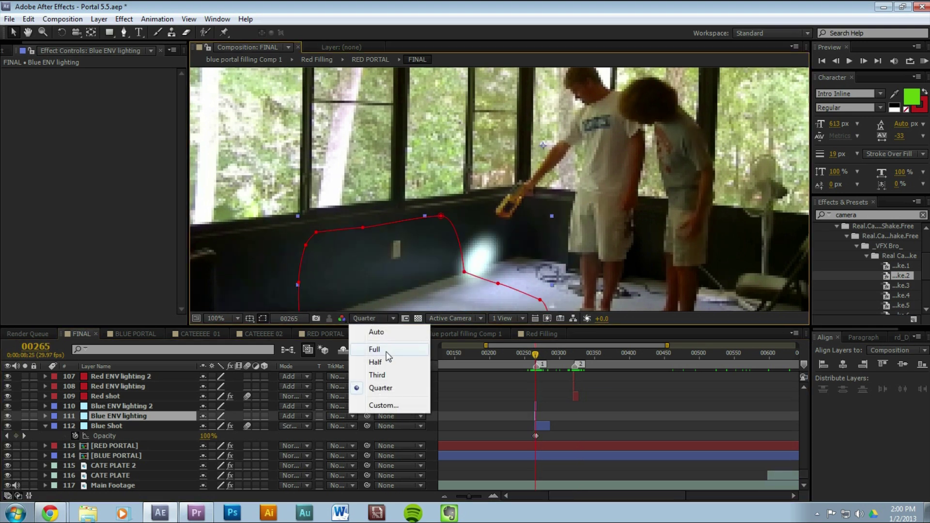
pyautogui.click(381, 360)
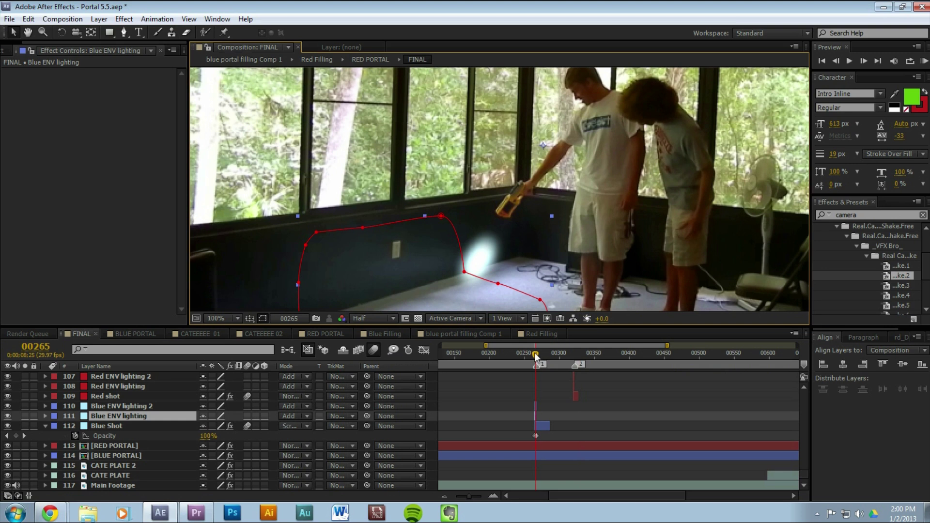
pyautogui.moveTo(534, 353); pyautogui.dragTo(534, 353)
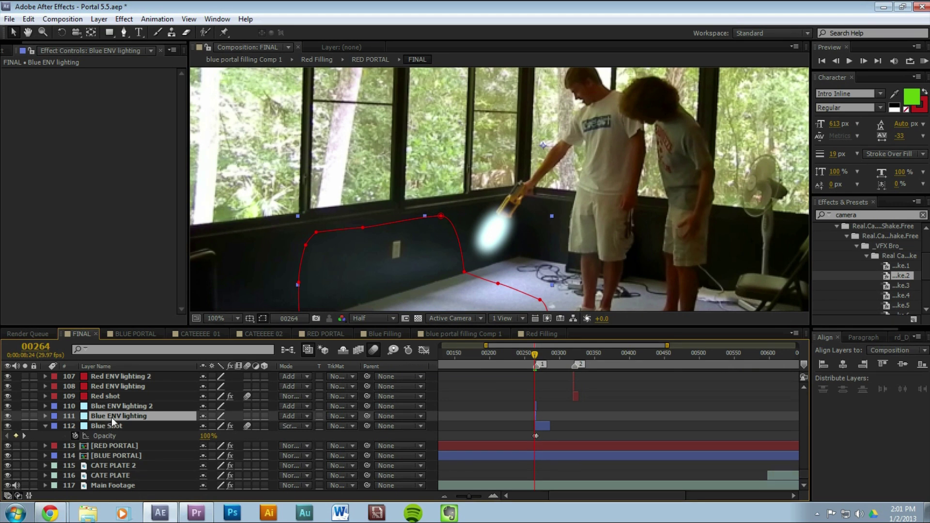
# Toggle the Blue ENV lighting layer's visibility off and on to compare its glow on the wall and floor.
pyautogui.scroll(-3, 495, 208)
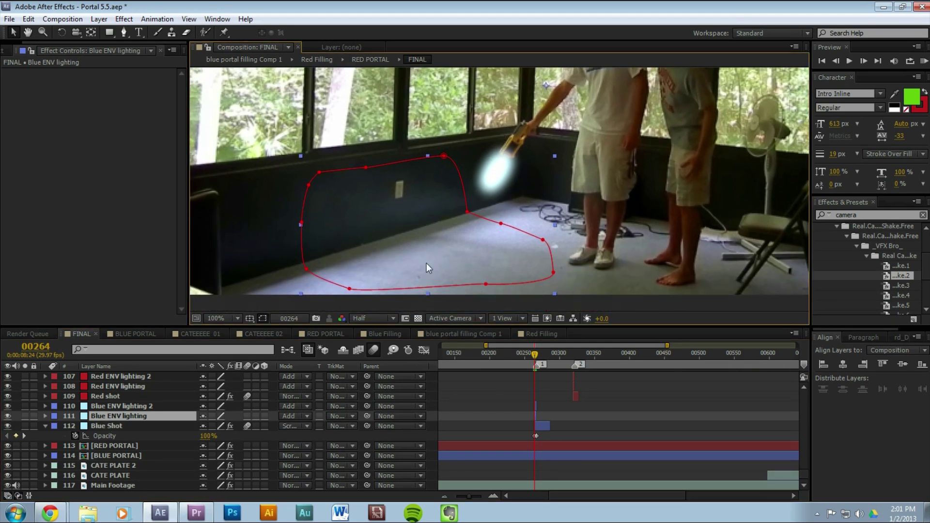
pyautogui.click(7, 417)
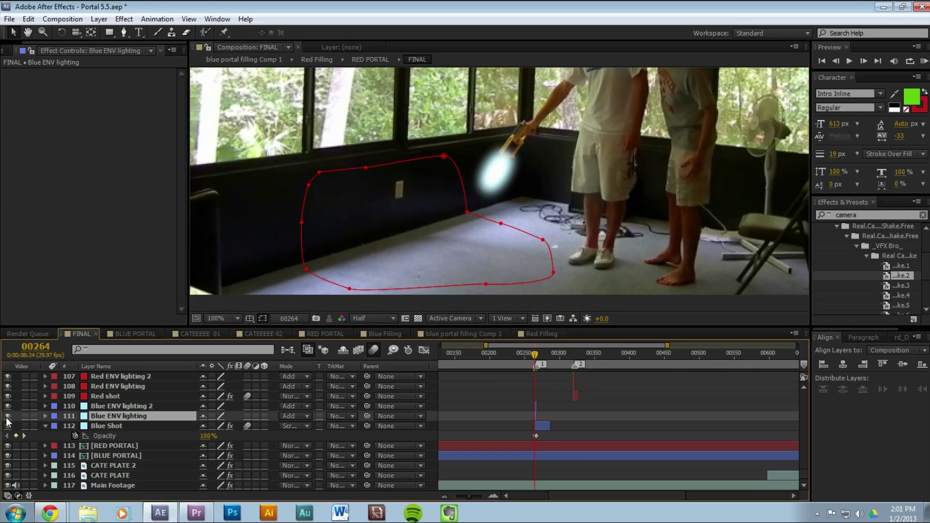
pyautogui.click(7, 418)
pyautogui.click(7, 418)
pyautogui.click(7, 417)
# View the Blue ENV lighting 2 masks on the gun and legs, then scrub forward to frame 318.
pyautogui.click(94, 405)
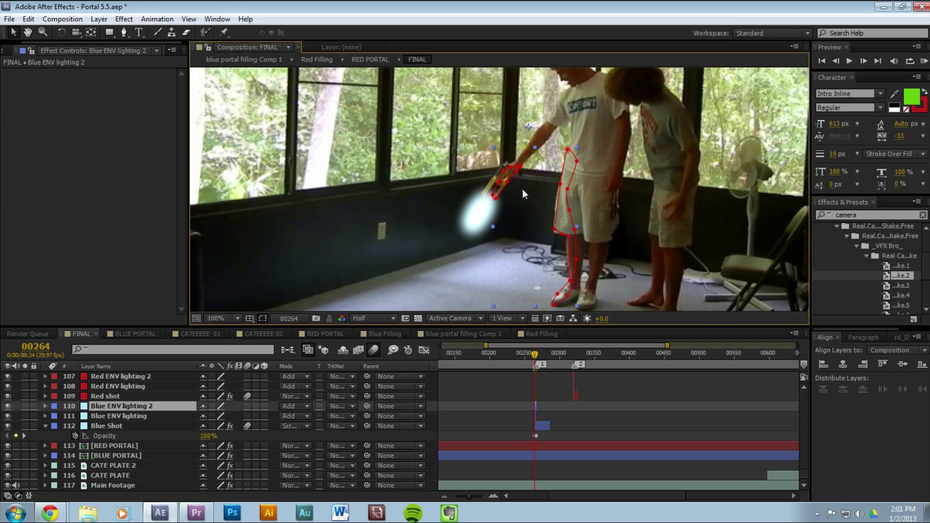
pyautogui.click(537, 354)
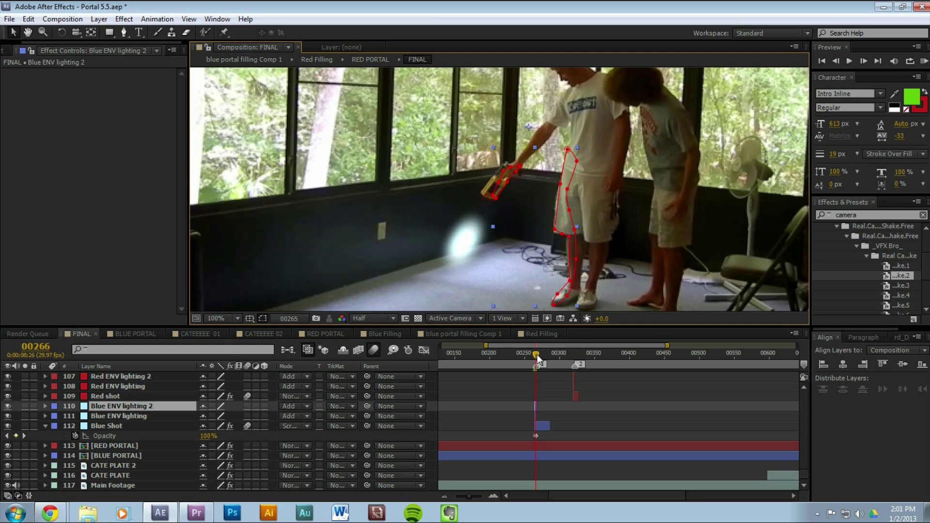
pyautogui.moveTo(537, 353); pyautogui.dragTo(574, 358)
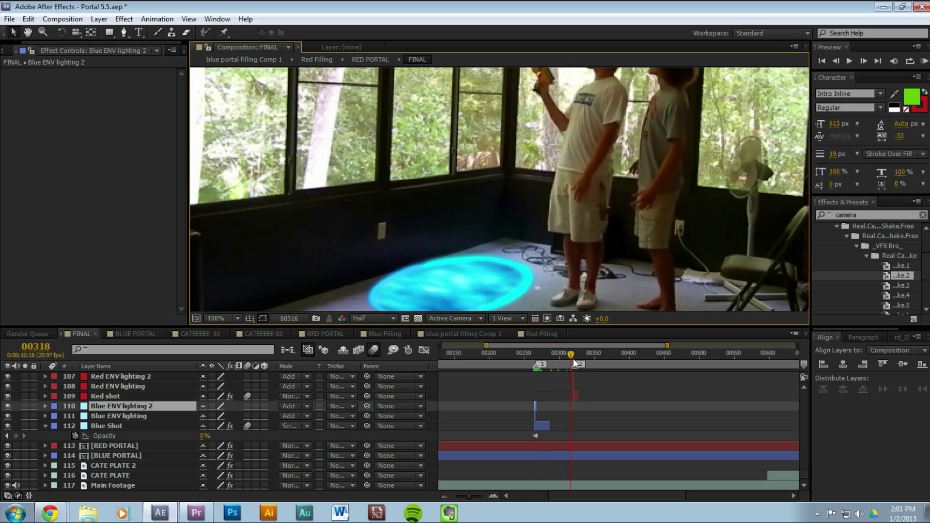
# View the Red ENV lighting mask on the ceiling and the Red ENV lighting 2 mask on the gun and shooter at frame 321.
pyautogui.scroll(1, 137, 422)
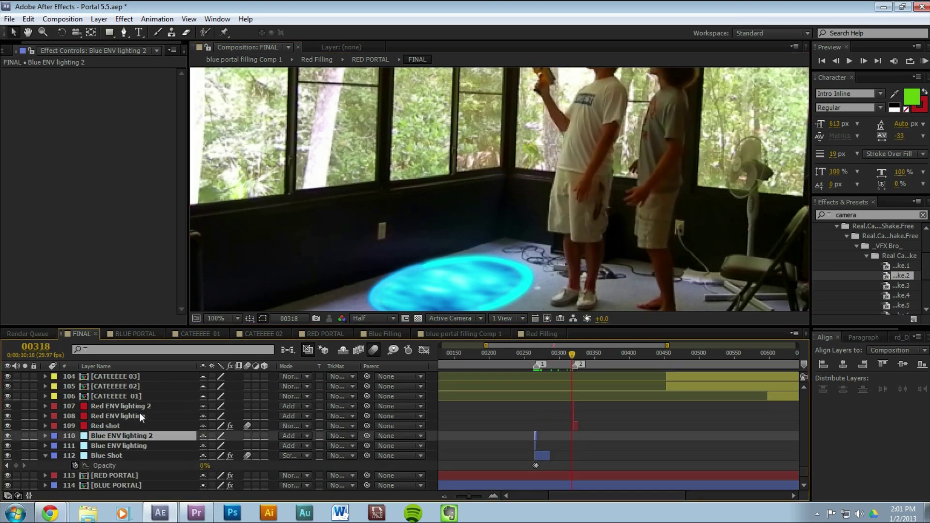
pyautogui.click(139, 415)
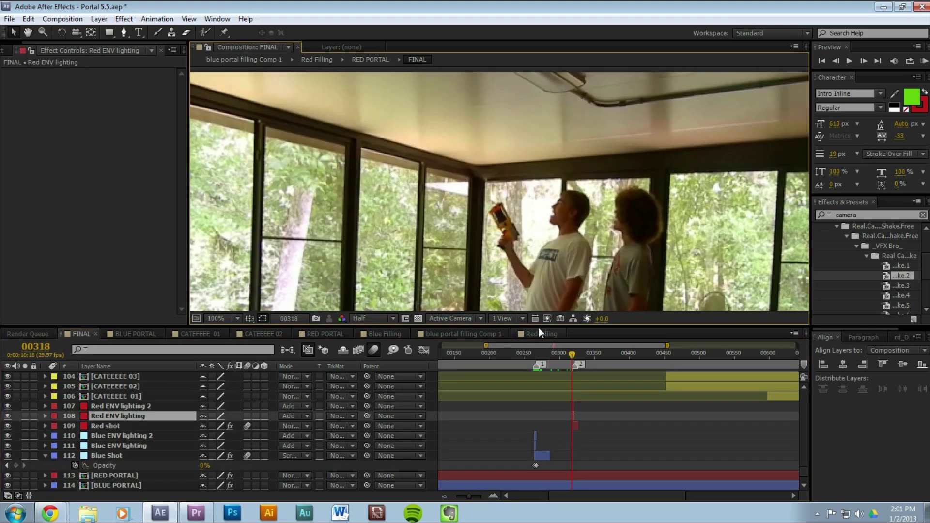
pyautogui.moveTo(571, 353); pyautogui.dragTo(571, 351)
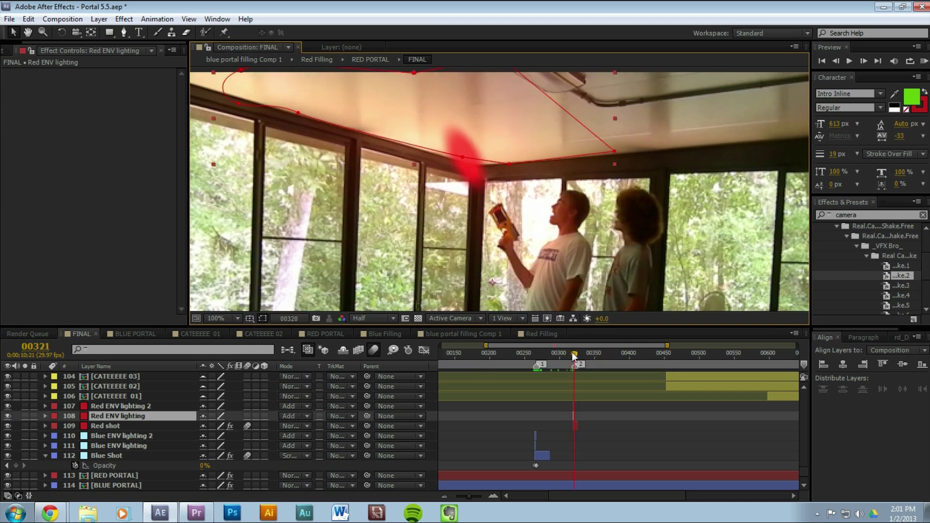
pyautogui.scroll(-1, 515, 221)
pyautogui.scroll(1, 518, 229)
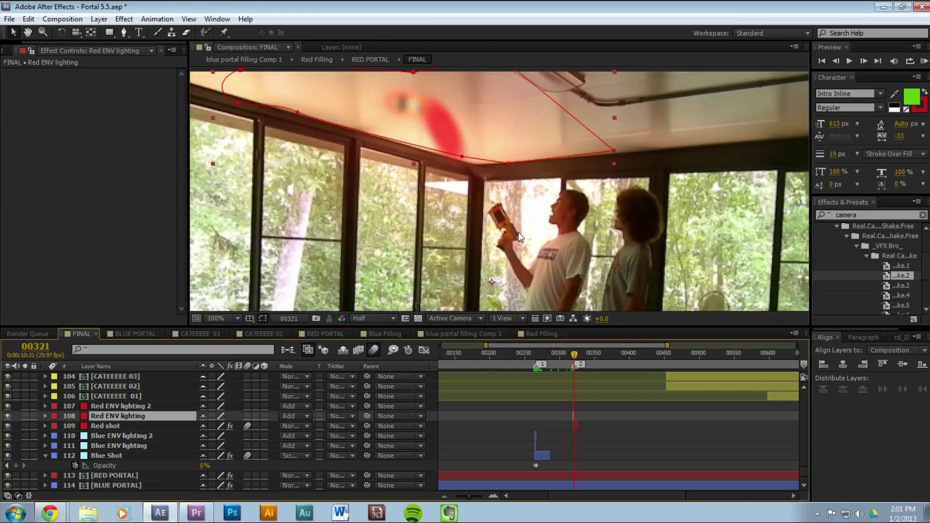
pyautogui.click(108, 406)
pyautogui.scroll(-1, 533, 233)
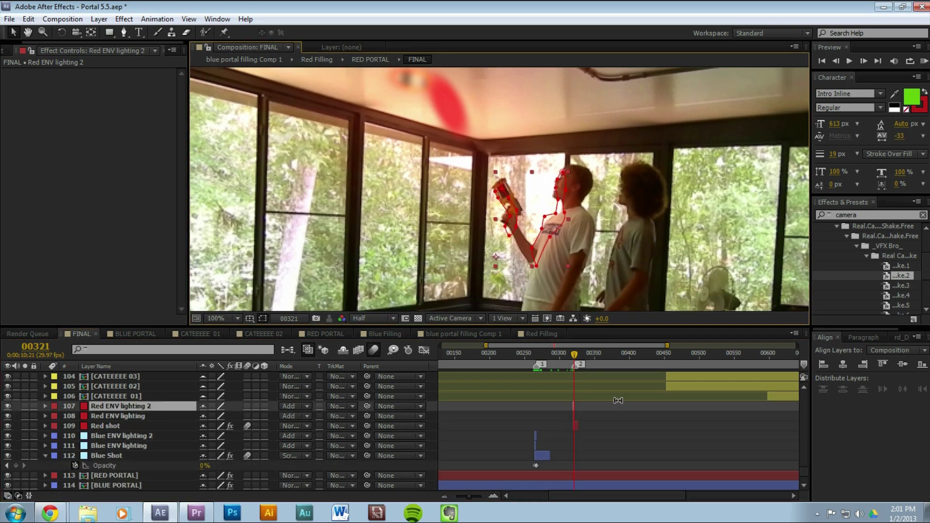
# Fit more of the FINAL comp in view and scrub from frame 331 to the cat throw at frame 598.
pyautogui.click(581, 354)
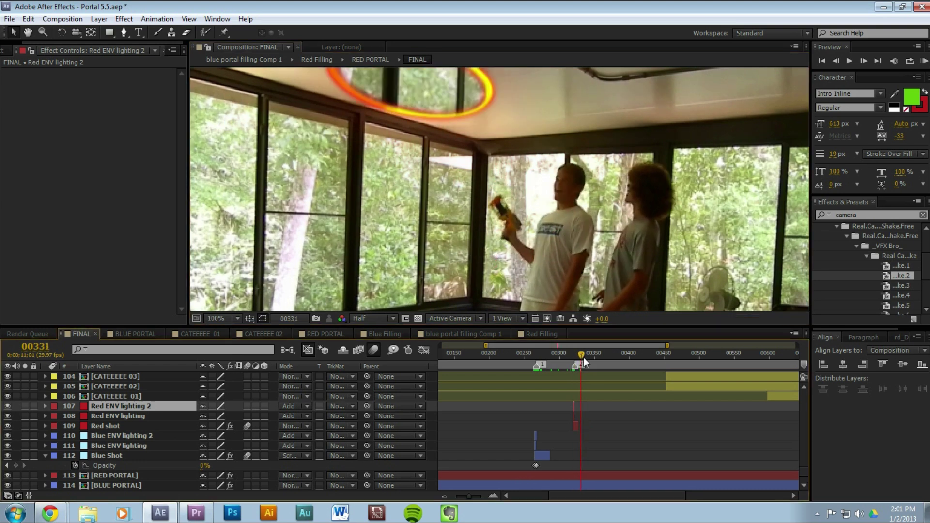
pyautogui.scroll(-3, 597, 264)
pyautogui.scroll(1, 602, 274)
pyautogui.scroll(-1, 602, 274)
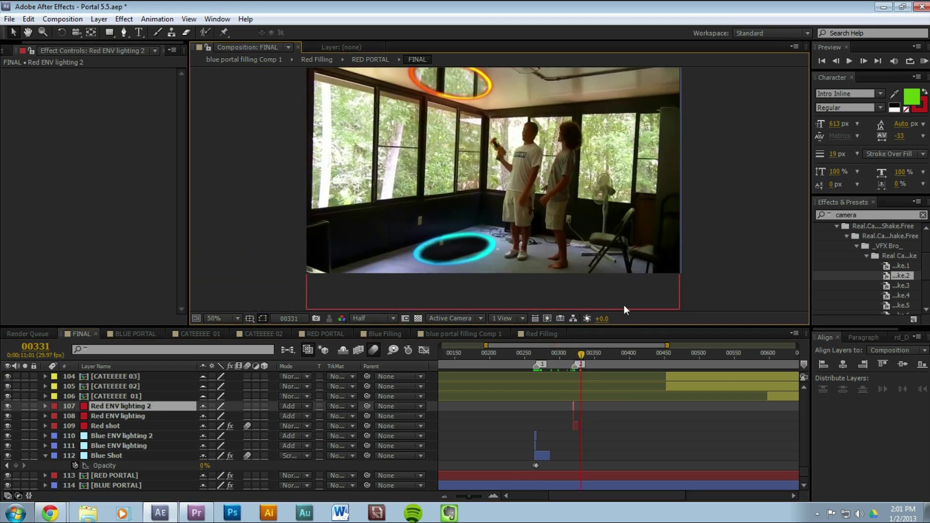
pyautogui.moveTo(658, 362); pyautogui.dragTo(768, 376)
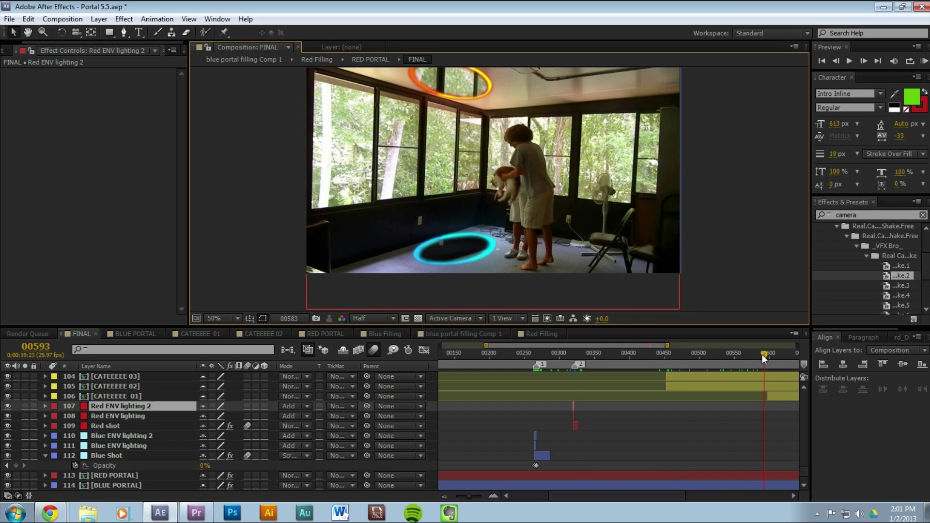
pyautogui.moveTo(764, 356); pyautogui.dragTo(766, 355)
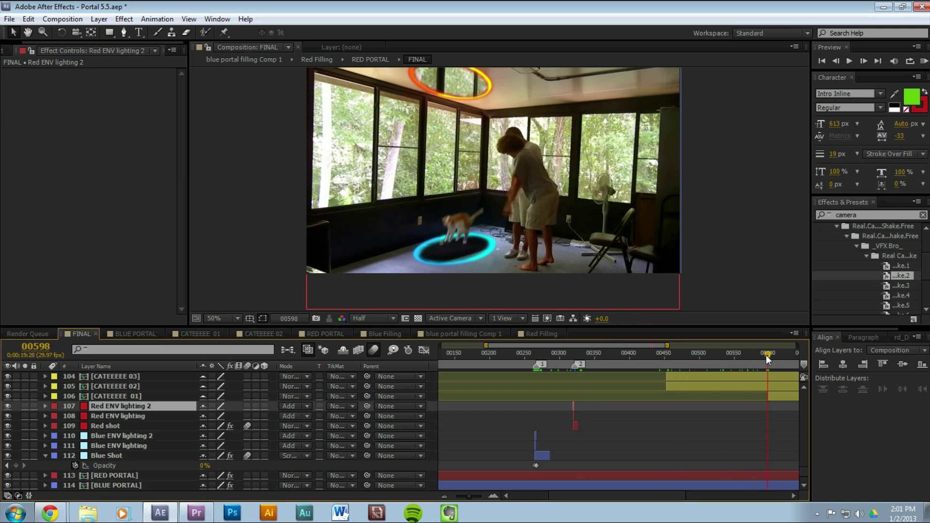
# Open the CATEEEEE 01 comp and scrub the cat layer's Position animation to frame 600.
pyautogui.doubleClick(775, 396)
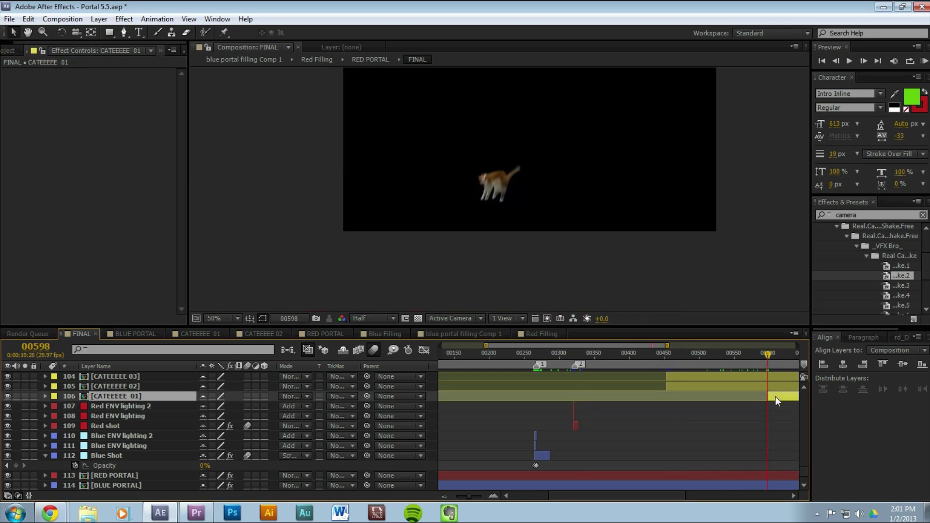
pyautogui.click(171, 378)
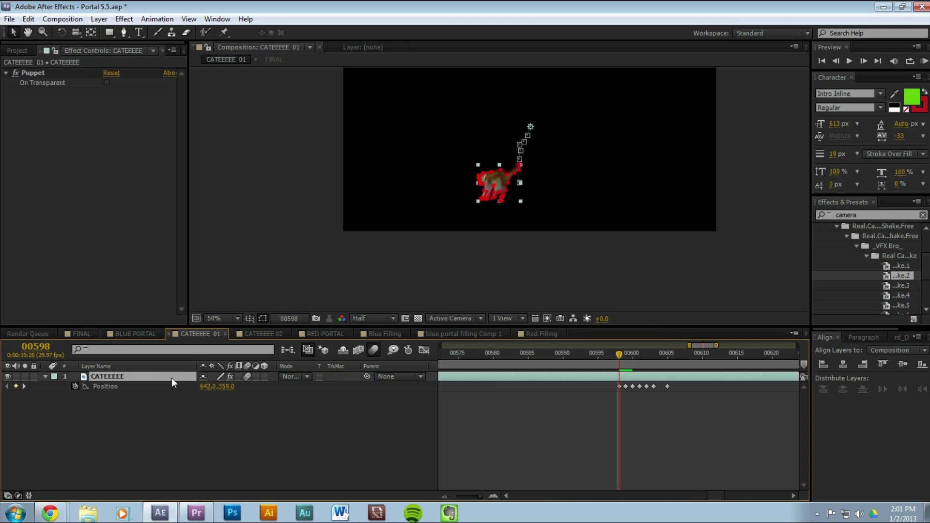
pyautogui.scroll(1, 490, 227)
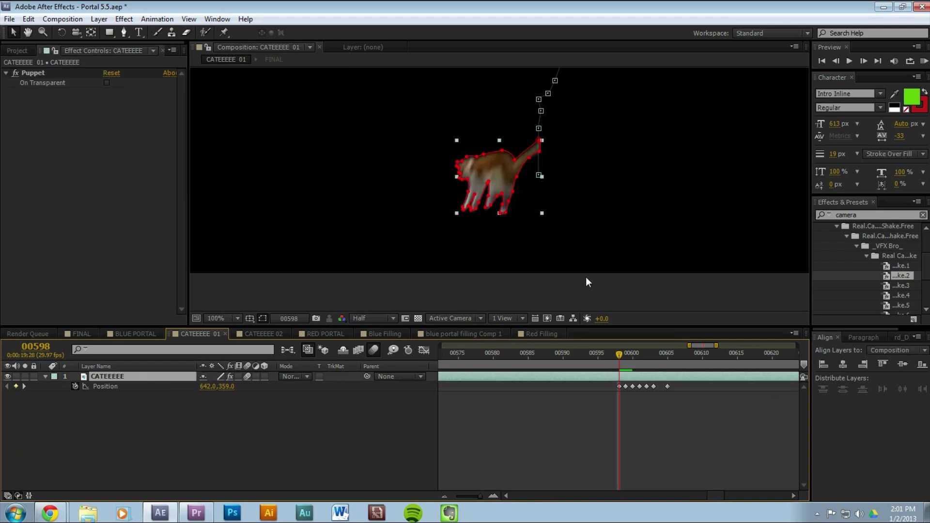
pyautogui.press(',')
pyautogui.moveTo(618, 355); pyautogui.dragTo(636, 363)
pyautogui.scroll(2, 553, 184)
pyautogui.click(543, 282)
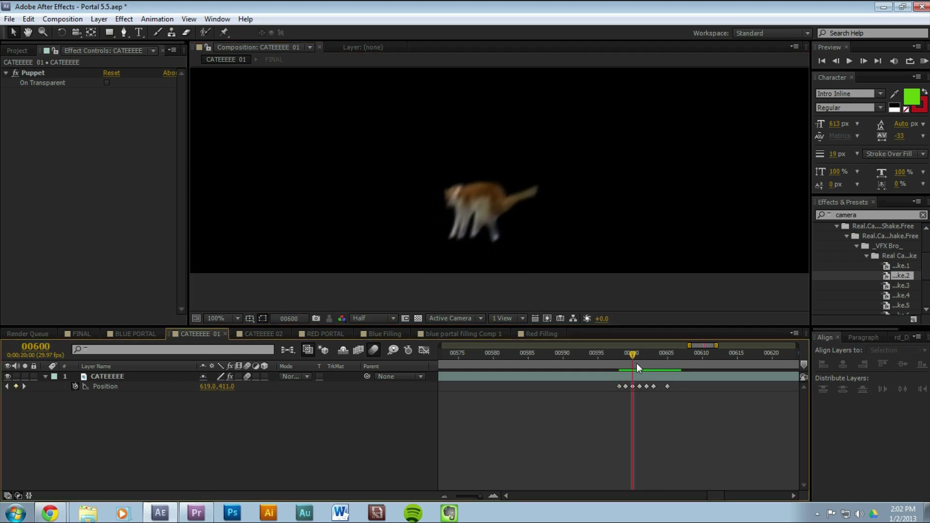
# Reveal the cat layer's keyframed puppet pins, select Puppet Pin 7, activate the Puppet Pin tool and scrub back to frame 599.
pyautogui.click(146, 382)
pyautogui.click(146, 376)
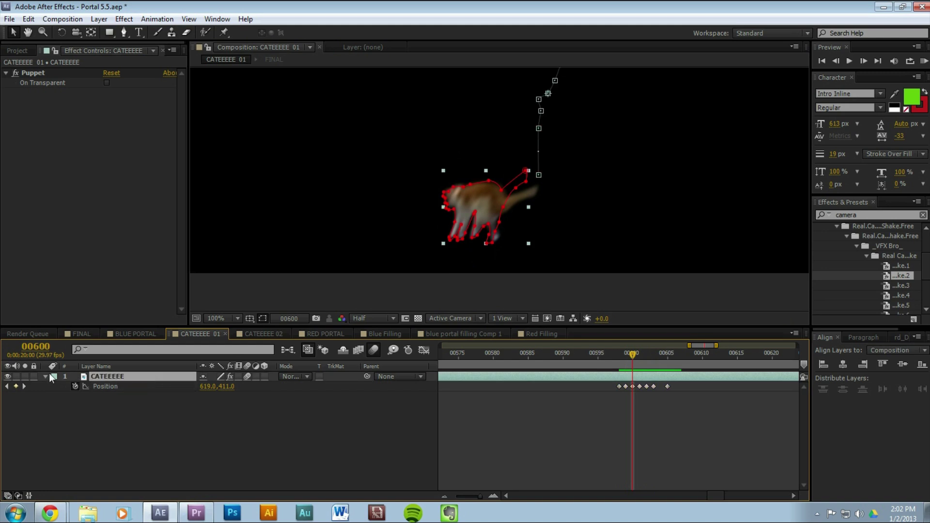
pyautogui.press('u')
pyautogui.scroll(-3, 257, 409)
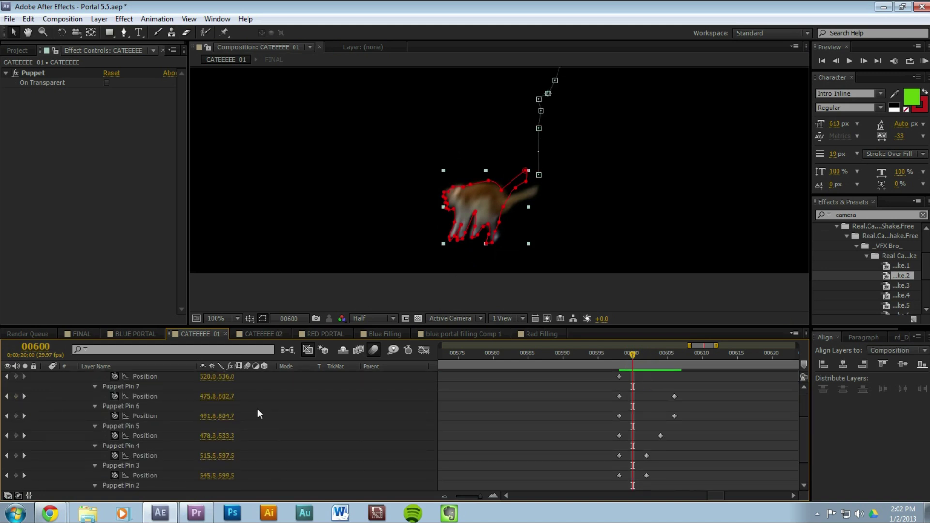
pyautogui.click(129, 386)
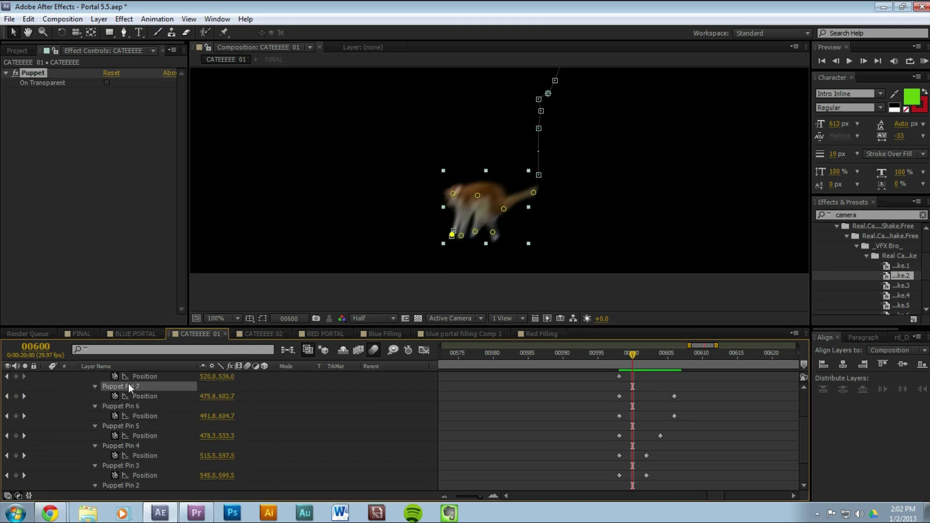
pyautogui.moveTo(637, 353)
pyautogui.mouseDown()
pyautogui.moveTo(626, 354)
pyautogui.moveTo(657, 362)
pyautogui.moveTo(625, 362)
pyautogui.moveTo(668, 367)
pyautogui.moveTo(634, 366)
pyautogui.mouseUp()
pyautogui.click(224, 32)
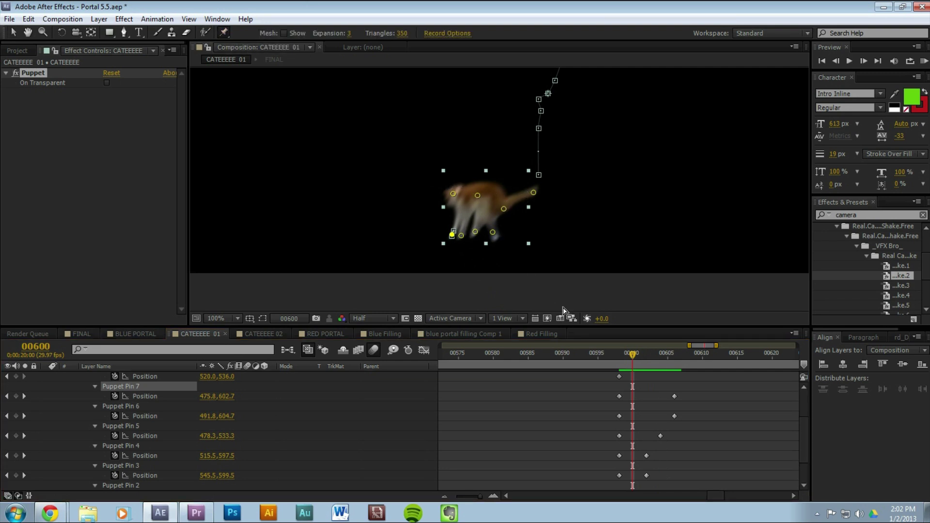
pyautogui.moveTo(630, 361); pyautogui.dragTo(624, 361)
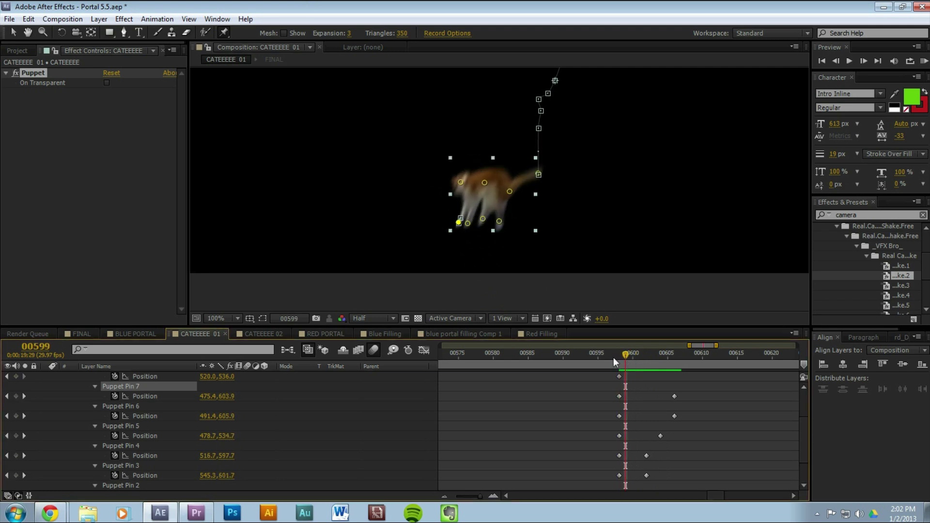
# Expand the CATEZ folder in the project, then open the CATEEEEE 02 comp from the FINAL comp at frame 594.
pyautogui.click(11, 51)
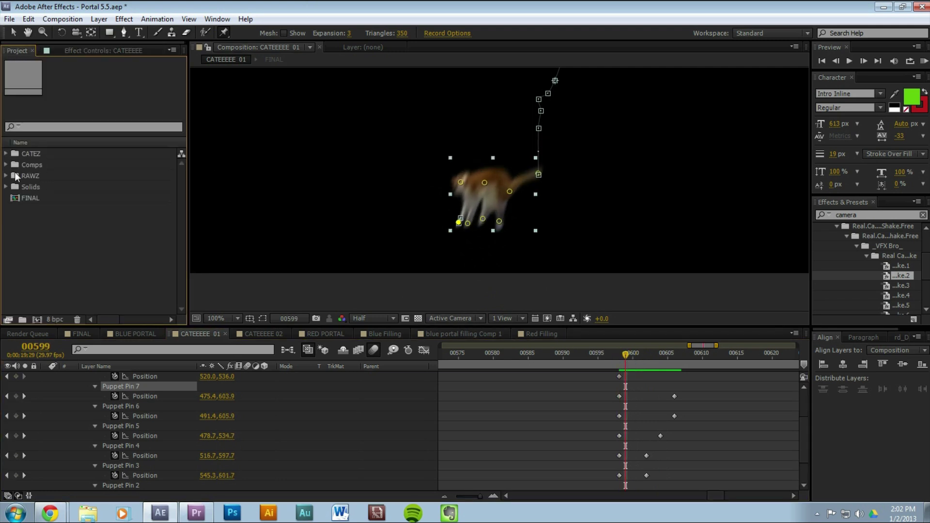
pyautogui.click(6, 153)
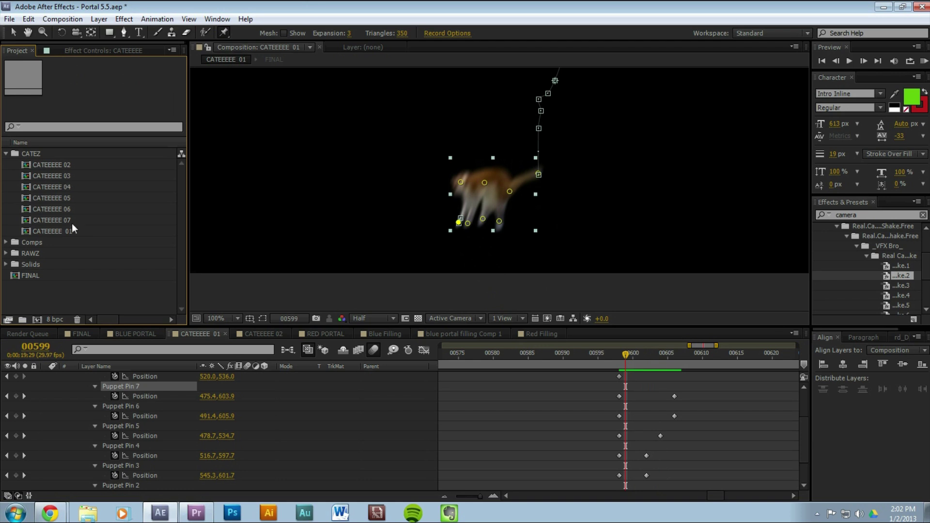
pyautogui.click(86, 336)
pyautogui.scroll(3, 781, 416)
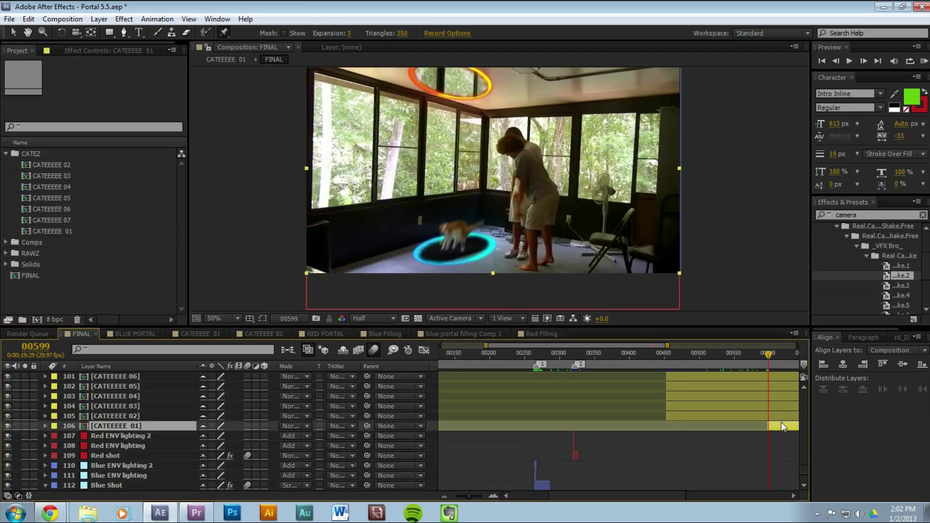
pyautogui.moveTo(766, 355)
pyautogui.mouseDown()
pyautogui.moveTo(778, 355)
pyautogui.moveTo(765, 361)
pyautogui.mouseUp()
pyautogui.doubleClick(752, 416)
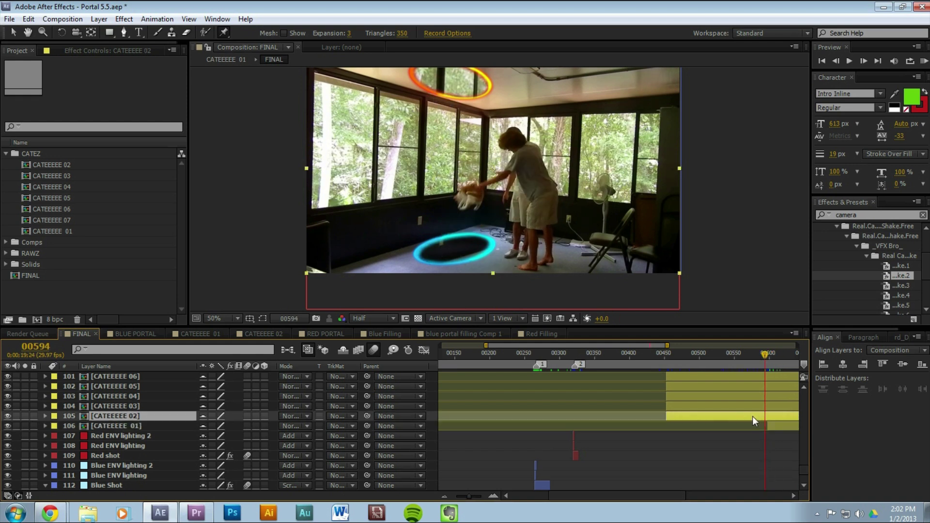
# Examine the CATEEEEE 2 layer's puppet pin, Position and Rotation keyframes while scrubbing the falling cat to frame 624.
pyautogui.moveTo(612, 359); pyautogui.dragTo(632, 369)
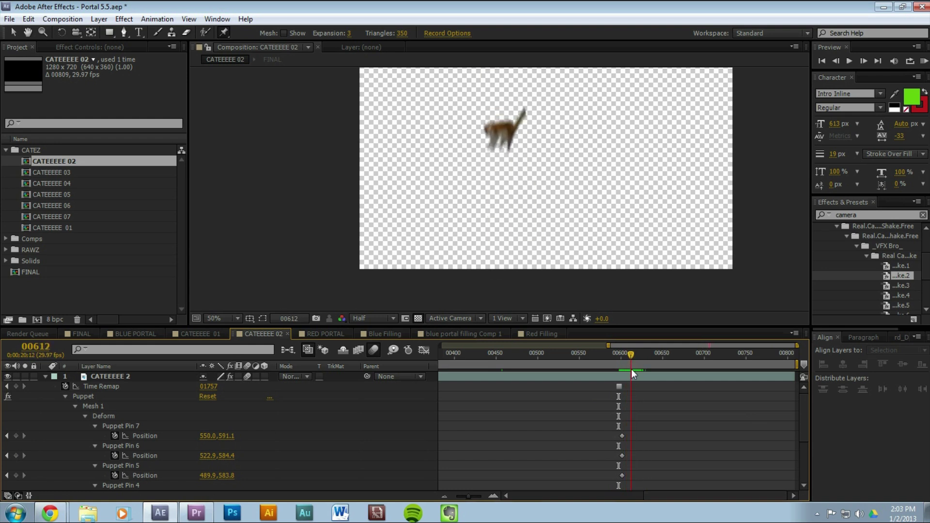
pyautogui.click(161, 377)
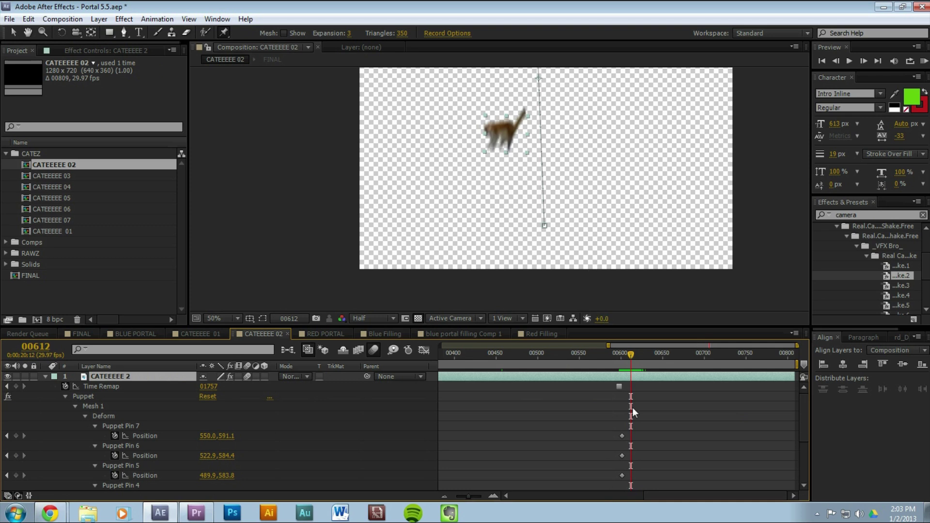
pyautogui.moveTo(630, 355)
pyautogui.mouseDown()
pyautogui.moveTo(644, 354)
pyautogui.moveTo(622, 360)
pyautogui.mouseUp()
pyautogui.scroll(-3, 640, 382)
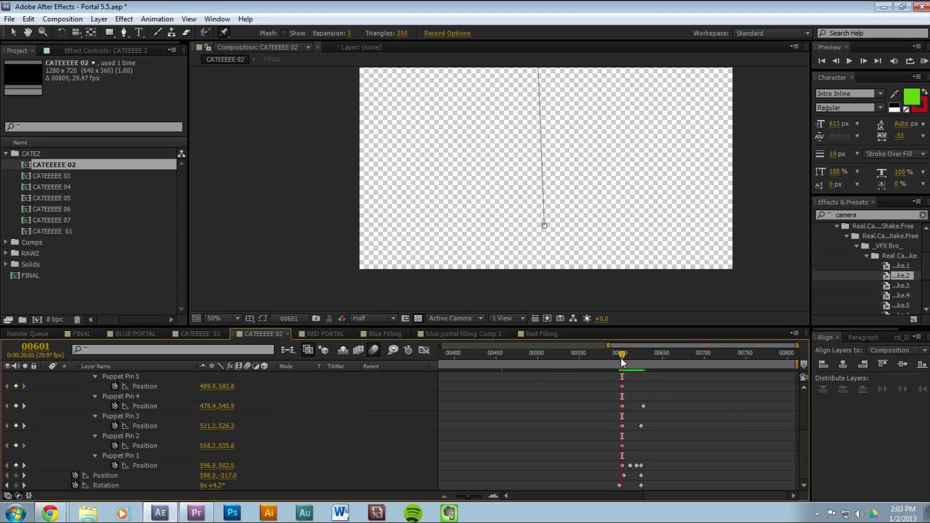
pyautogui.moveTo(621, 359); pyautogui.dragTo(638, 371)
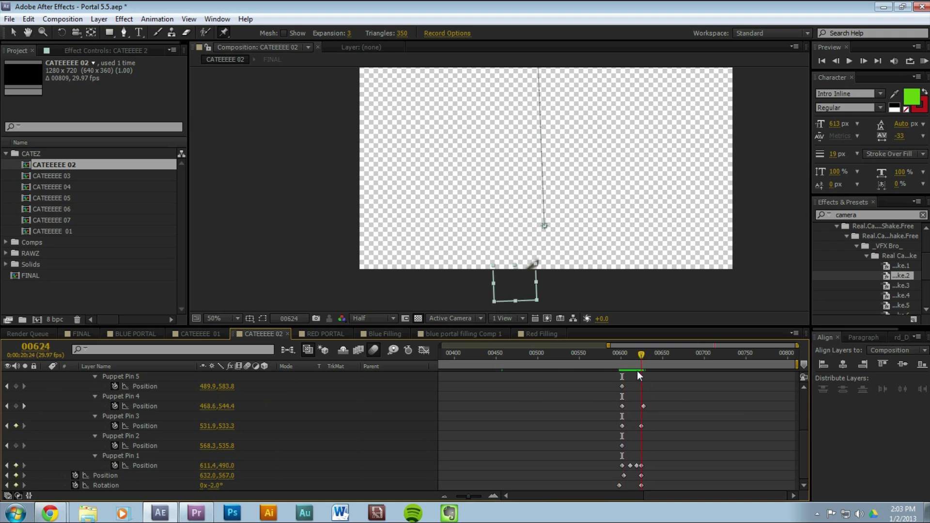
pyautogui.press('Tab')
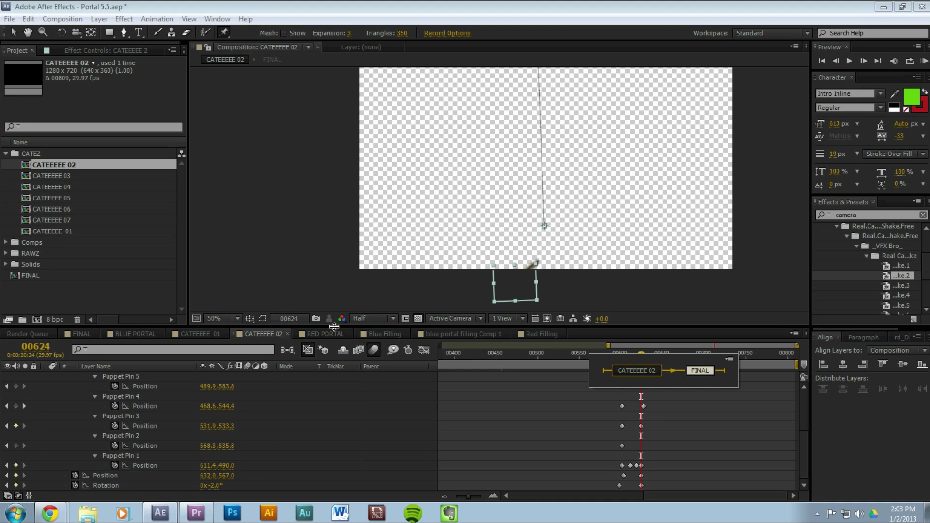
# Open the CATEEEEE 03 comp and scrub its cat fall between frames 615 and 633.
pyautogui.doubleClick(22, 173)
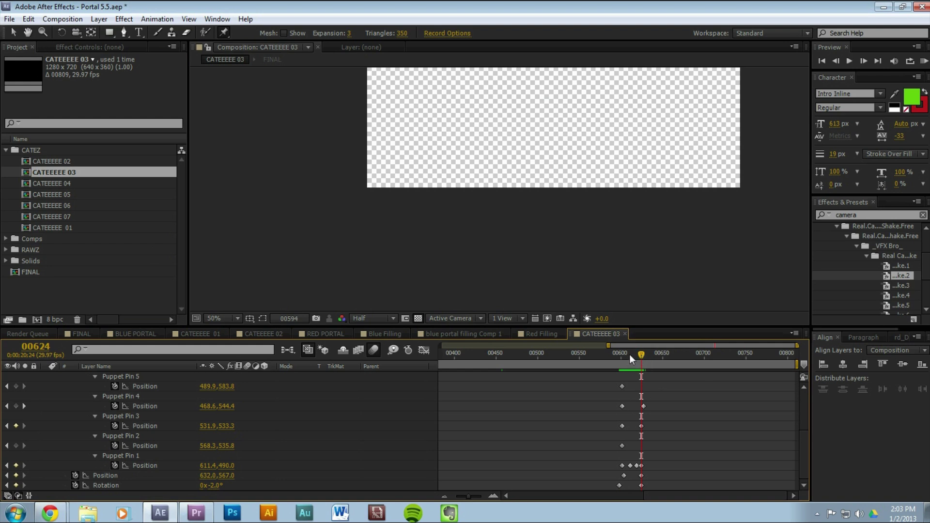
pyautogui.moveTo(630, 370); pyautogui.dragTo(710, 363)
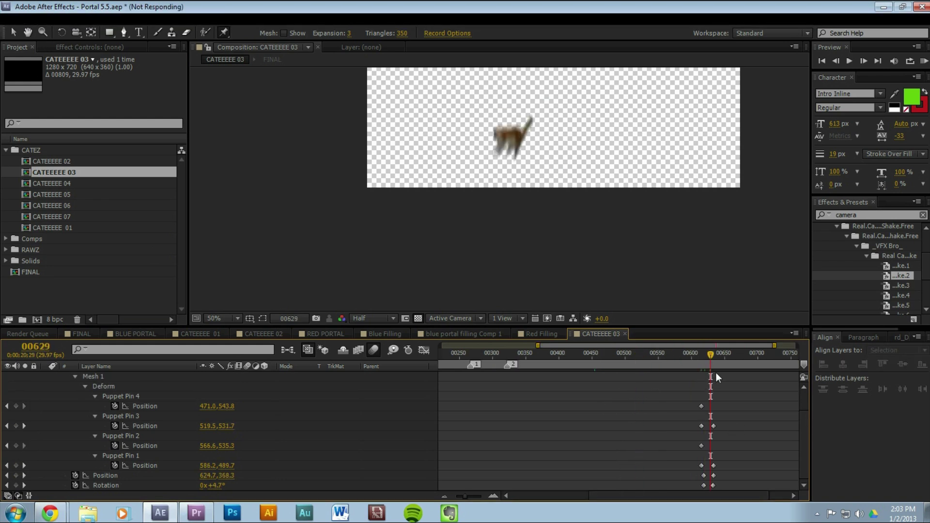
pyautogui.click(704, 355)
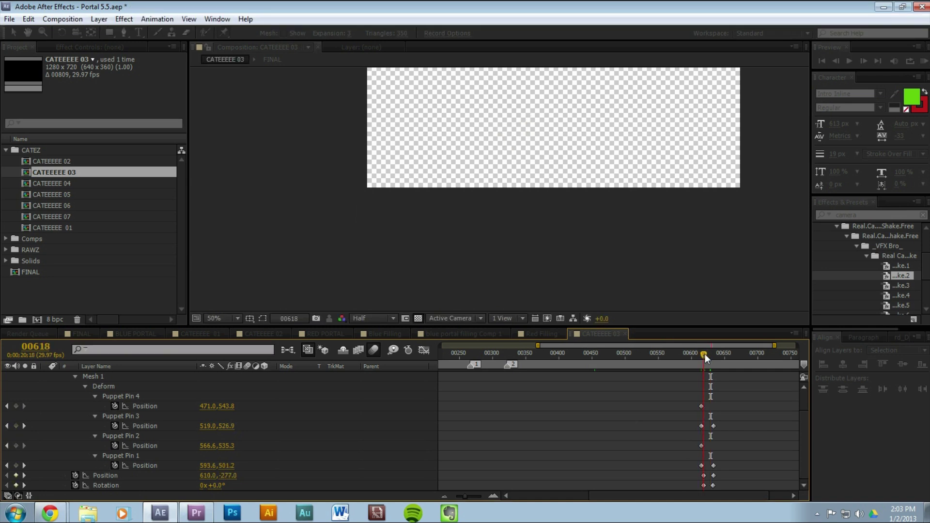
pyautogui.moveTo(705, 354); pyautogui.dragTo(714, 354)
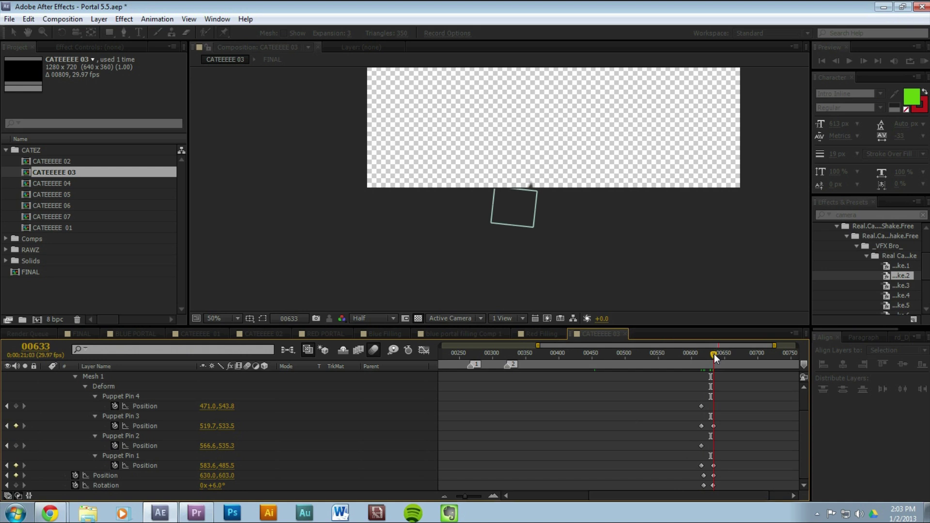
pyautogui.moveTo(714, 354); pyautogui.dragTo(699, 363)
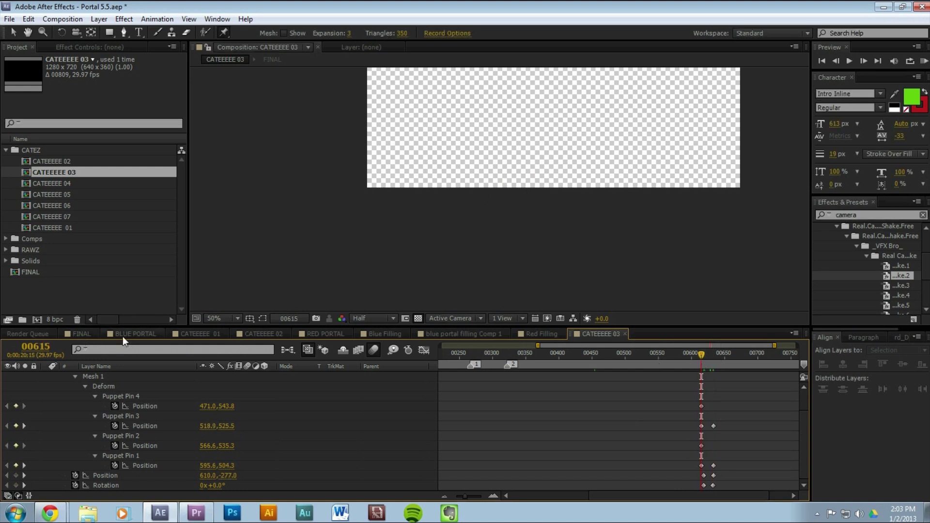
# Open the CATEEEEE 06 comp, scrub its cat fall to frame 657, and open the CATEEEEE 07 comp.
pyautogui.doubleClick(48, 205)
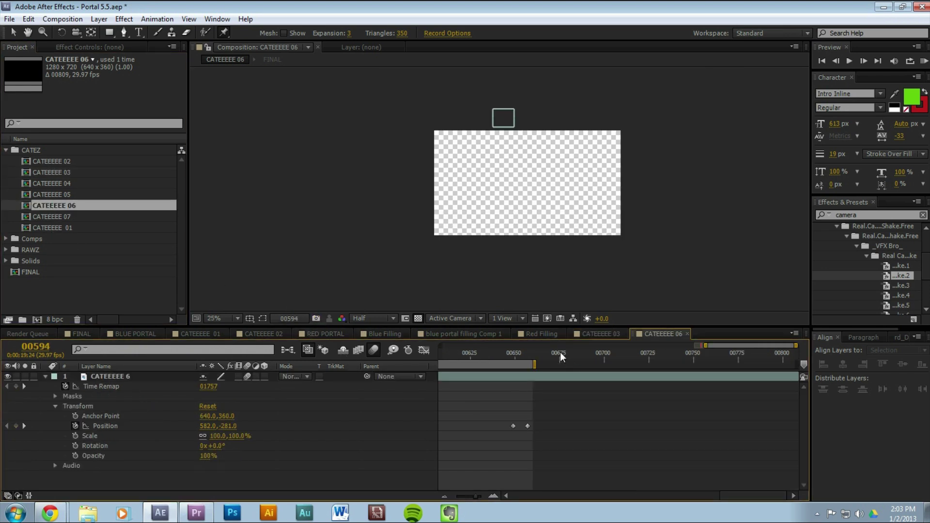
pyautogui.moveTo(519, 351)
pyautogui.mouseDown()
pyautogui.moveTo(510, 353)
pyautogui.moveTo(525, 353)
pyautogui.mouseUp()
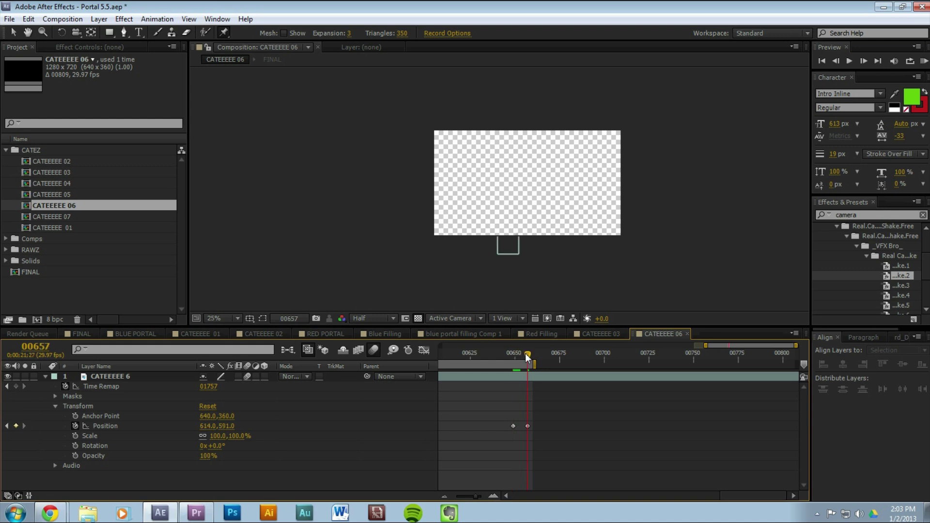
pyautogui.doubleClick(54, 216)
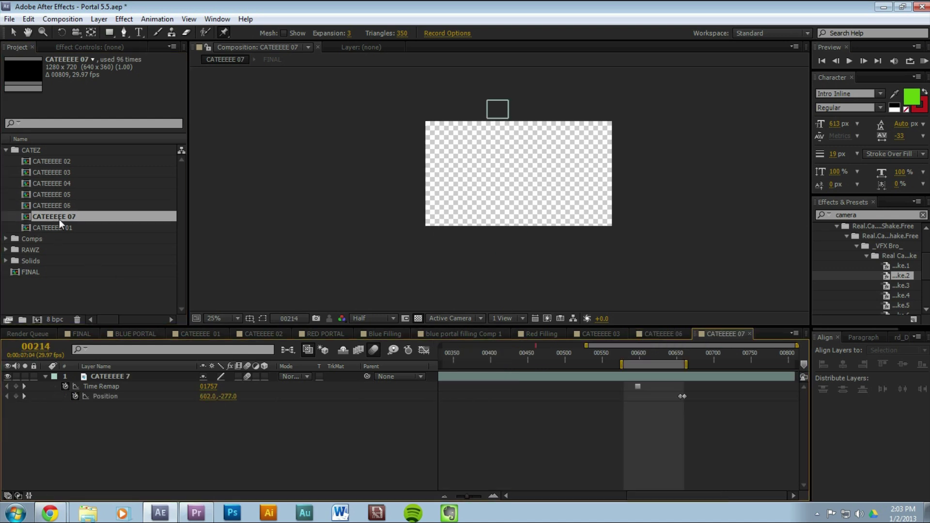
# Scrub the CATEEEEE 07 comp through its Position keyframes to frame 658, then return to the FINAL comp.
pyautogui.moveTo(669, 356); pyautogui.dragTo(681, 358)
pyautogui.moveTo(679, 357); pyautogui.dragTo(682, 350)
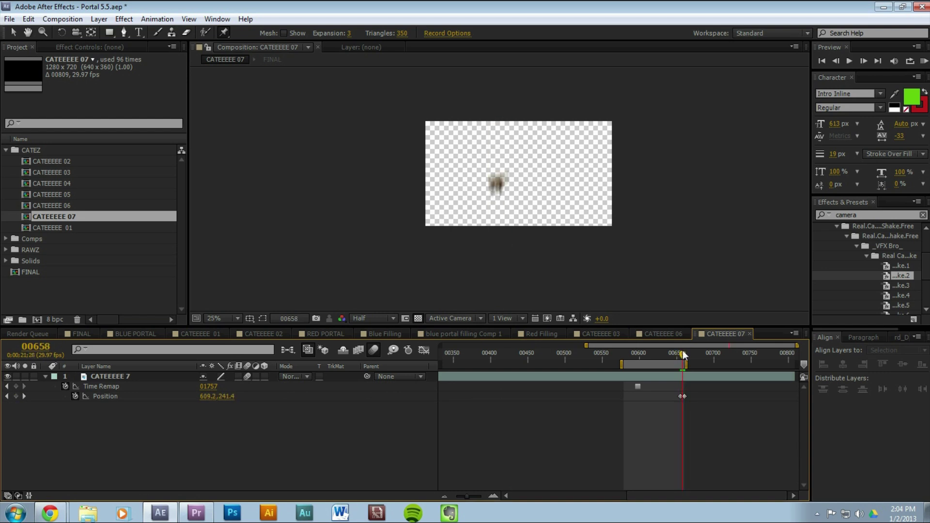
pyautogui.click(83, 335)
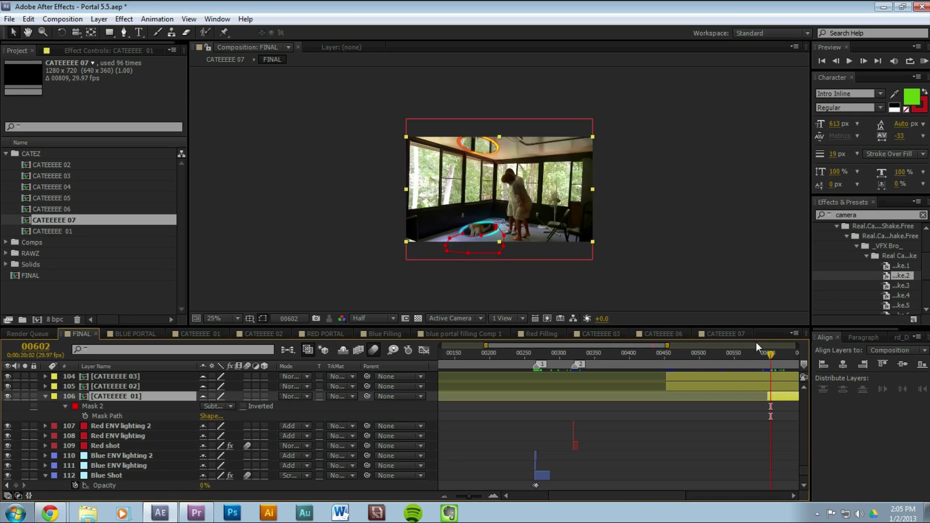
# Examine the masks on the CATEEEEE 01 and CATEEEEE 02 layers against the portals, scrubbing between frames 602 and 604.
pyautogui.scroll(3, 711, 274)
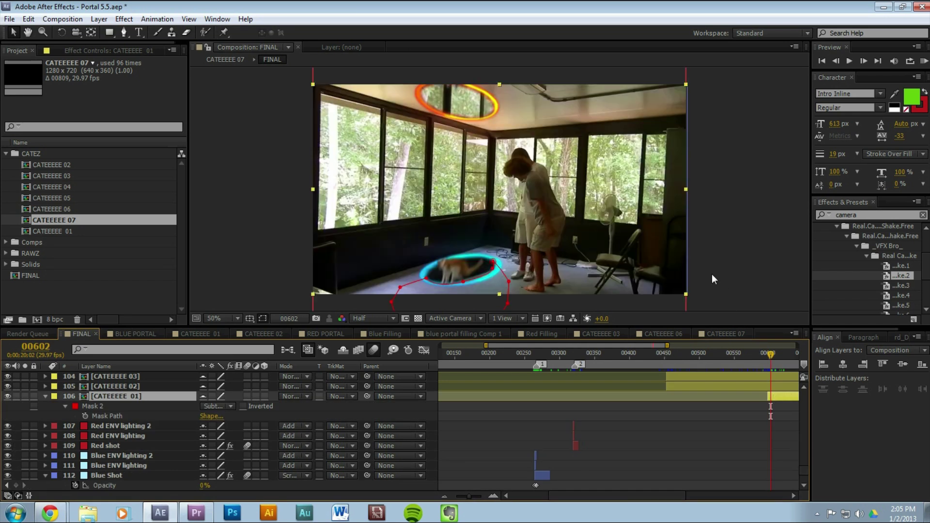
pyautogui.scroll(-1, 751, 263)
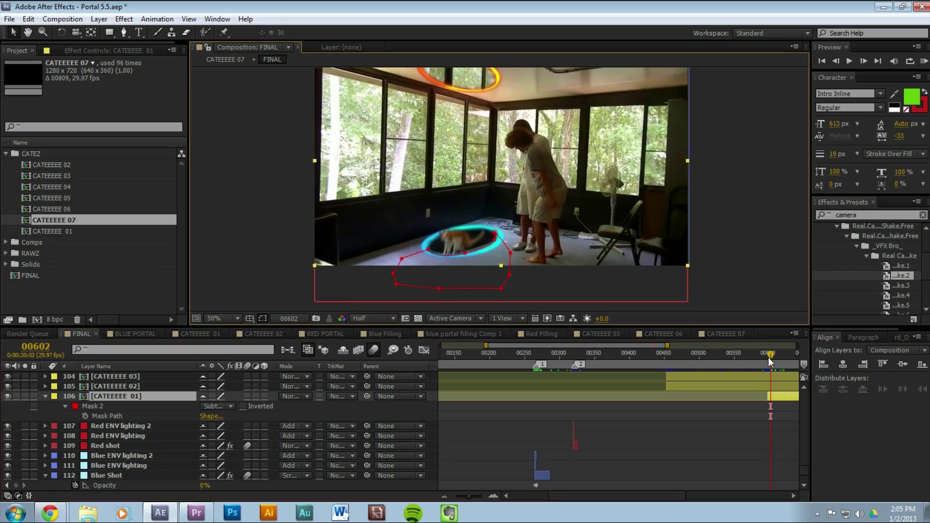
pyautogui.moveTo(768, 358); pyautogui.dragTo(770, 358)
pyautogui.click(769, 386)
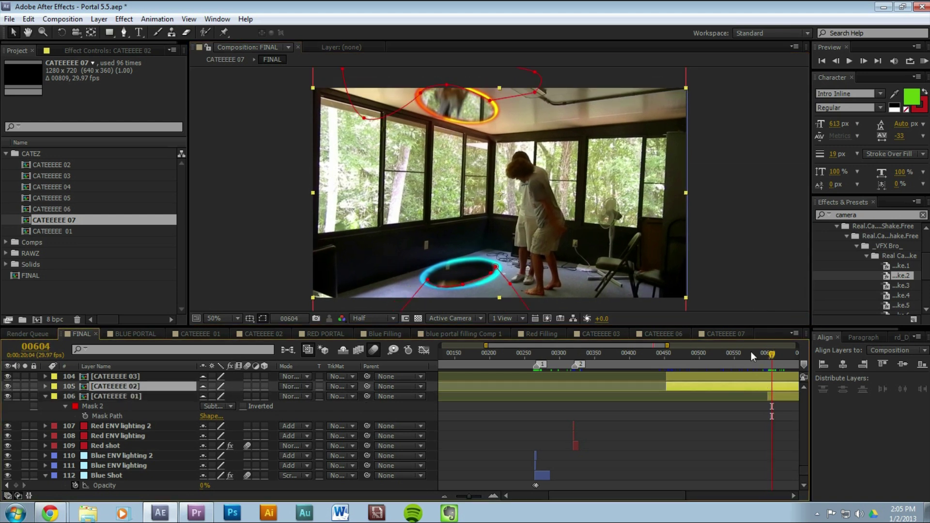
pyautogui.moveTo(514, 268)
pyautogui.mouseDown()
pyautogui.moveTo(513, 323)
pyautogui.moveTo(501, 274)
pyautogui.mouseUp()
pyautogui.moveTo(526, 186); pyautogui.dragTo(523, 177)
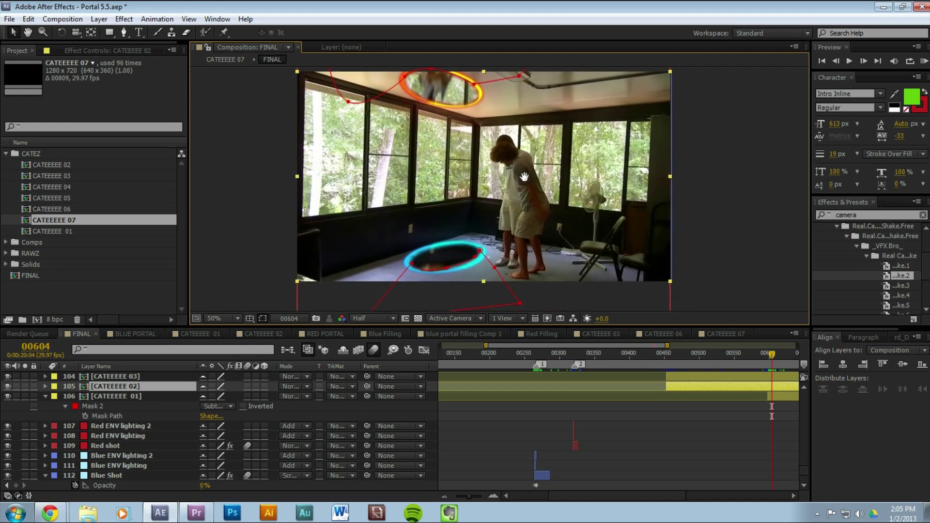
pyautogui.moveTo(770, 355); pyautogui.dragTo(770, 355)
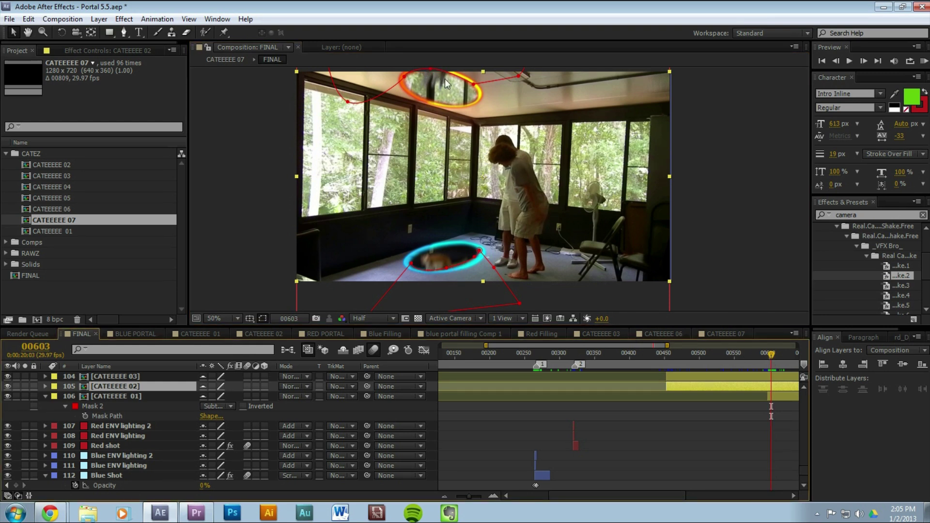
# Scrub the cat's fall past frame 623, select the CATEEEEE 07 copy on layer 100, and continue to frame 659.
pyautogui.moveTo(763, 348); pyautogui.dragTo(783, 359)
pyautogui.scroll(1, 688, 425)
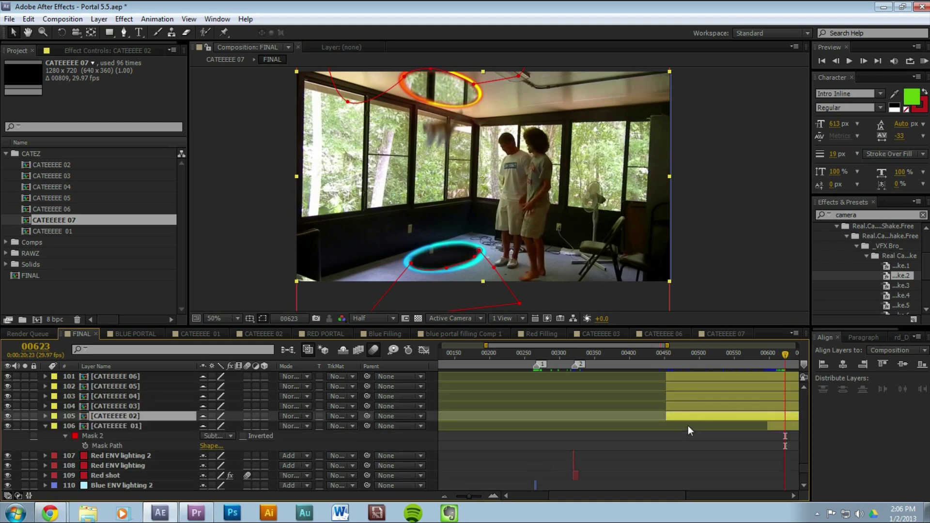
pyautogui.scroll(1, 688, 430)
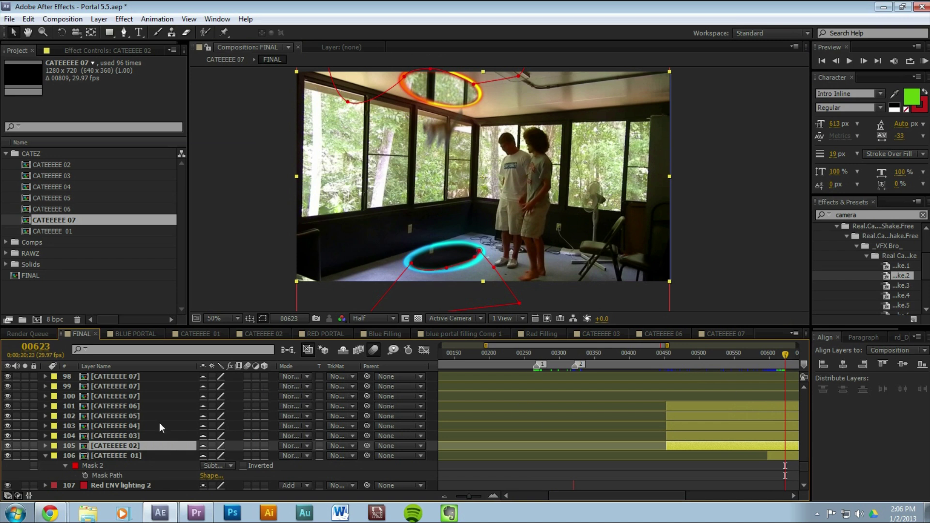
pyautogui.click(117, 395)
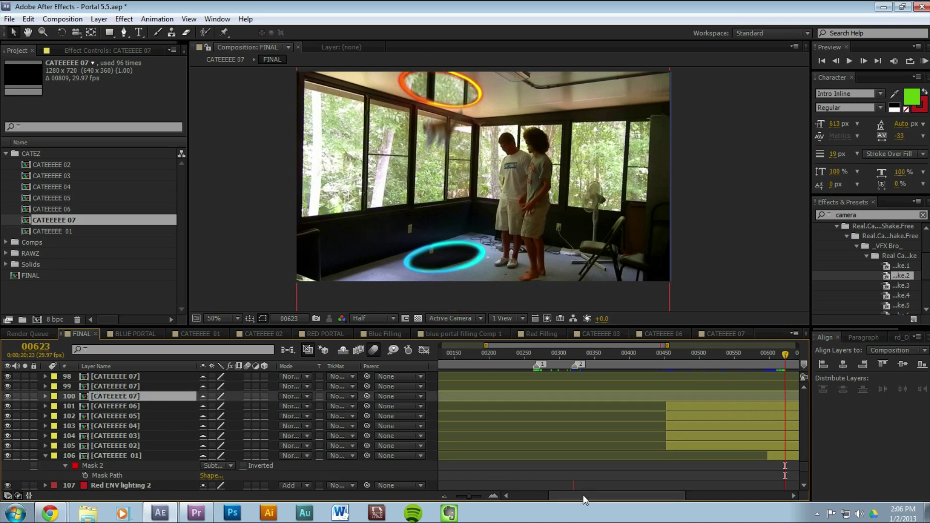
pyautogui.moveTo(582, 495); pyautogui.dragTo(605, 501)
pyautogui.moveTo(732, 357); pyautogui.dragTo(755, 376)
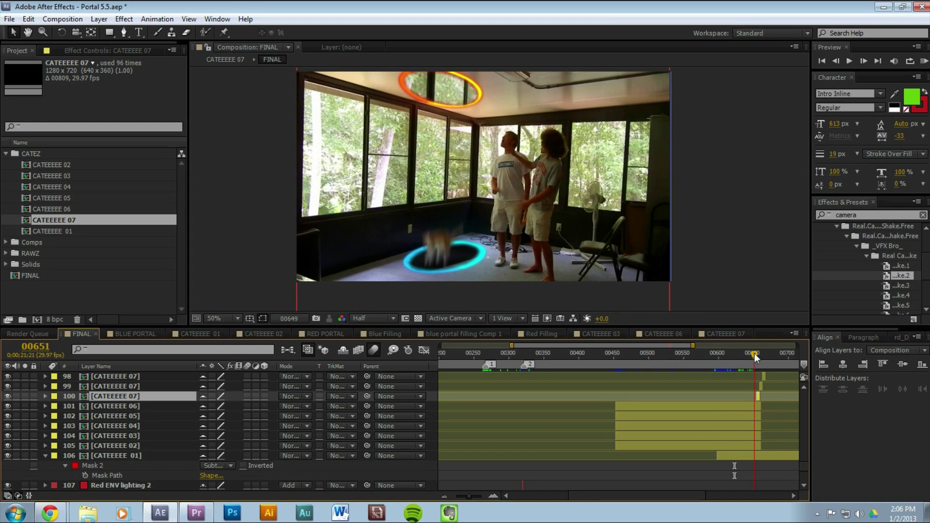
pyautogui.moveTo(758, 353)
pyautogui.mouseDown()
pyautogui.moveTo(768, 356)
pyautogui.moveTo(759, 362)
pyautogui.mouseUp()
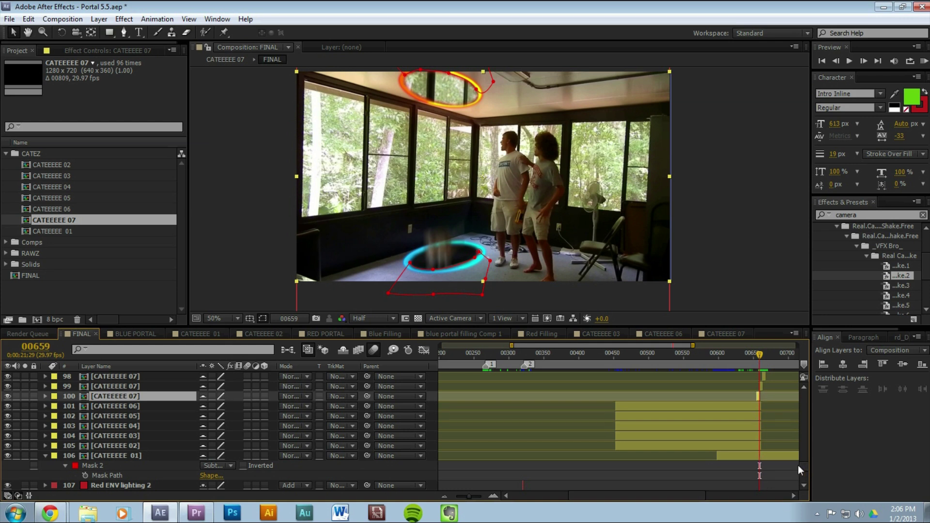
# Review the staggered CATEEEEE 07 copies up to the title layers, and scrub through the end credits to frame 972.
pyautogui.scroll(6, 797, 465)
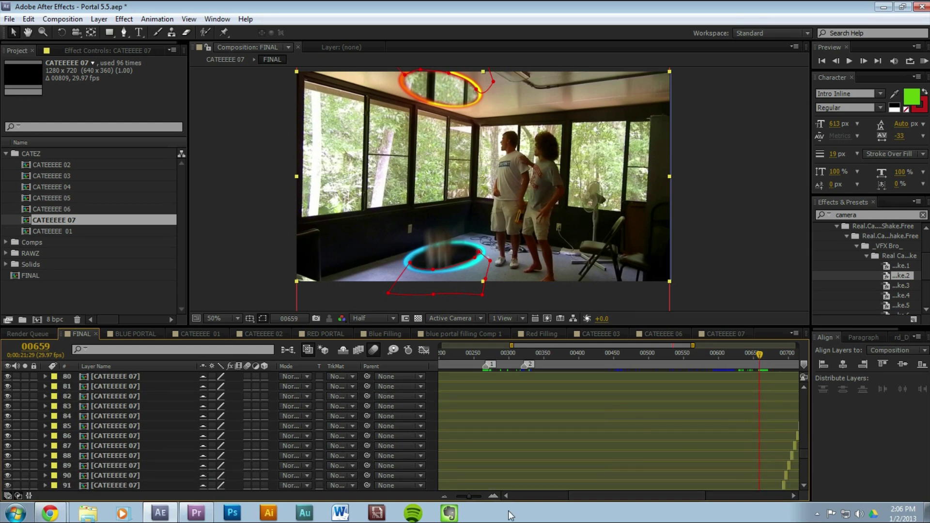
pyautogui.click(444, 496)
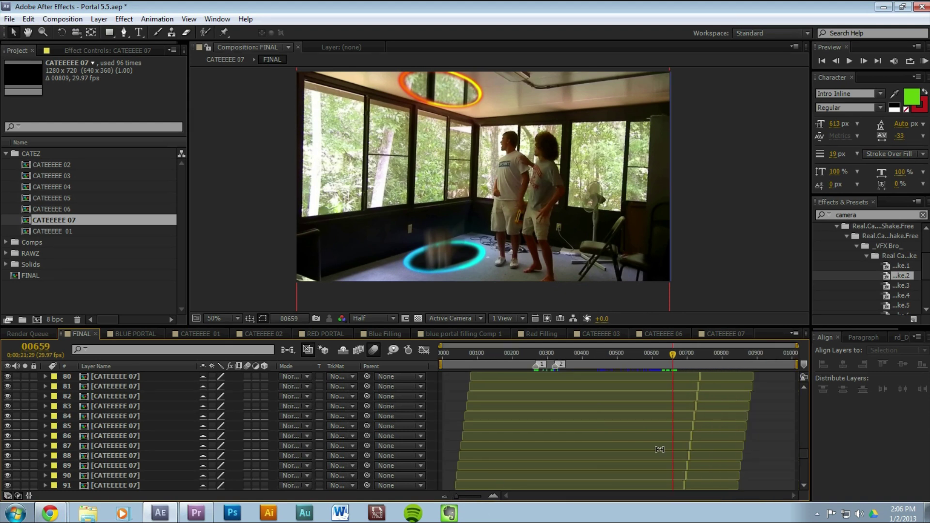
pyautogui.scroll(4, 757, 432)
pyautogui.scroll(20, 757, 432)
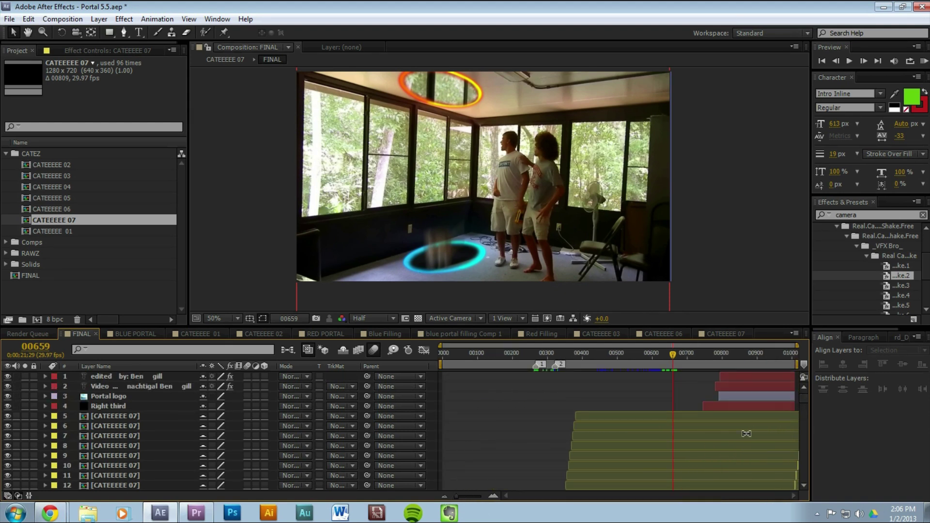
pyautogui.moveTo(677, 361); pyautogui.dragTo(735, 365)
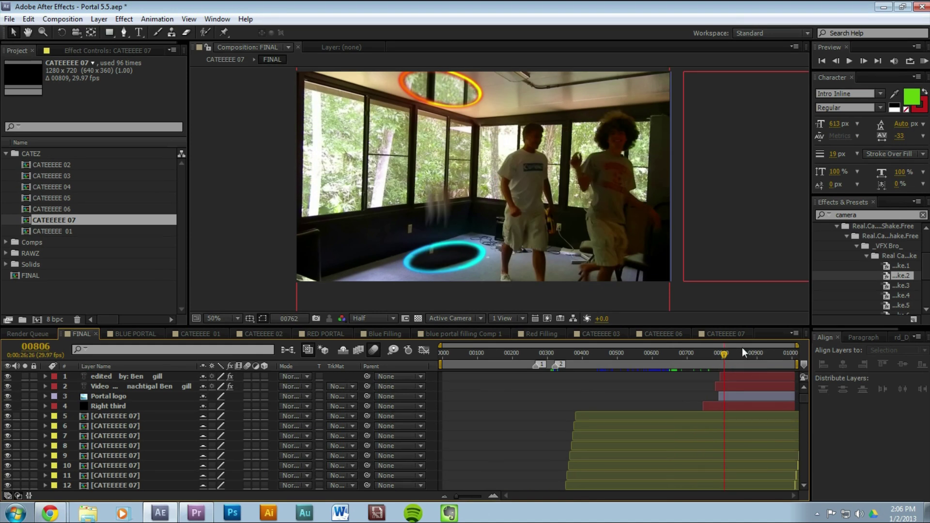
pyautogui.moveTo(748, 353); pyautogui.dragTo(782, 374)
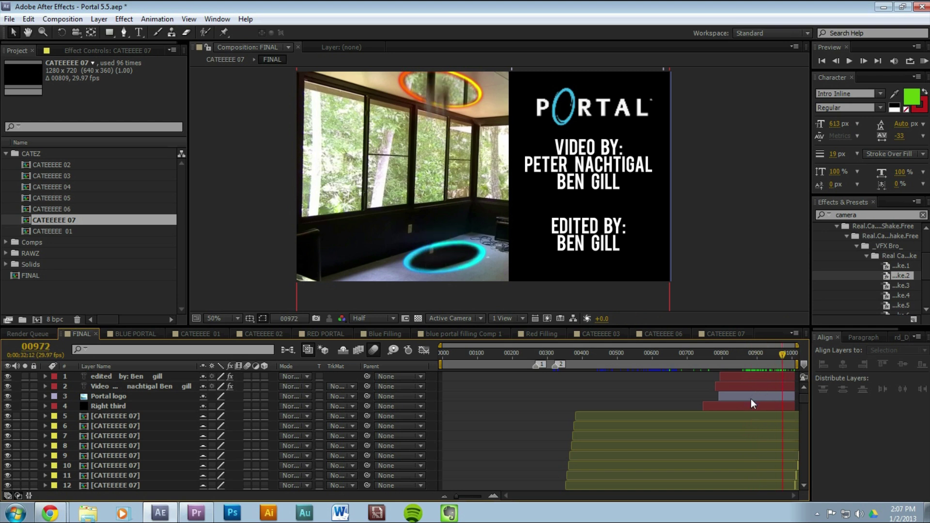
# Inspect the portal, cat plate and Main Footage layers, and scrub back to frame 804 near the start of CATE PLATE 2.
pyautogui.scroll(-4, 752, 398)
pyautogui.scroll(-20, 754, 397)
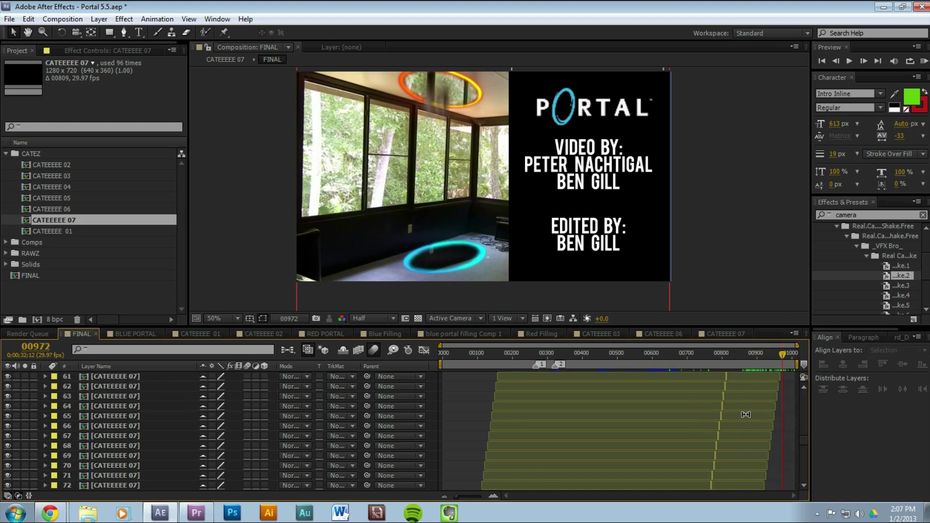
pyautogui.scroll(-10, 751, 413)
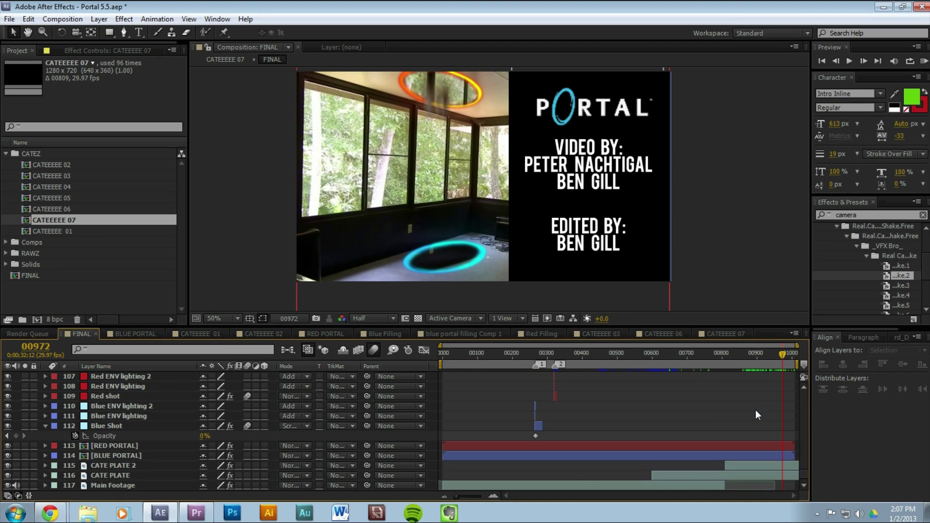
pyautogui.moveTo(735, 358)
pyautogui.mouseDown()
pyautogui.moveTo(750, 350)
pyautogui.moveTo(720, 359)
pyautogui.mouseUp()
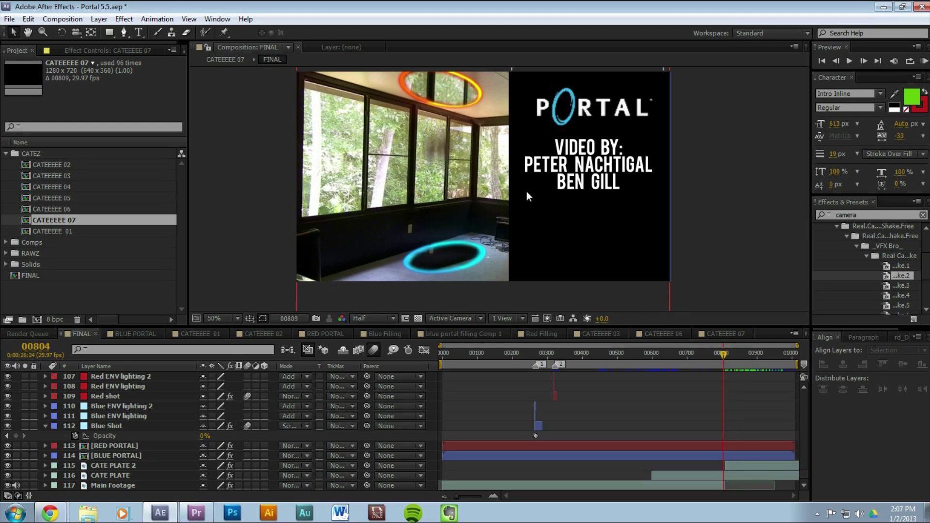